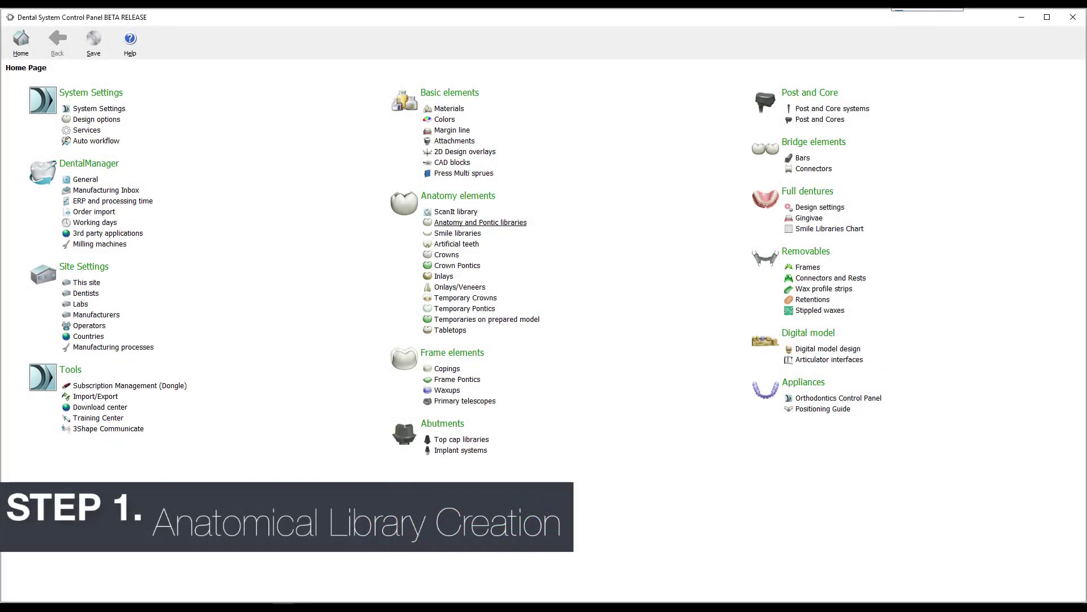
# - Add an anatomy library named HD LIBRARY stored in a new Customer\Crowns\HD LIBRARY folder
pyautogui.click(481, 222)
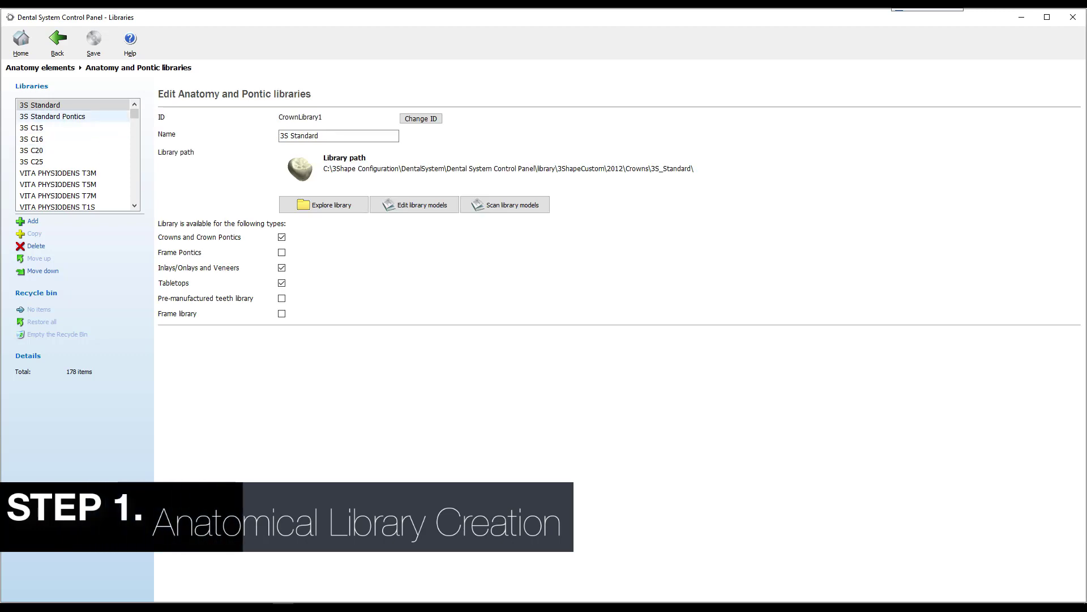
pyautogui.click(33, 221)
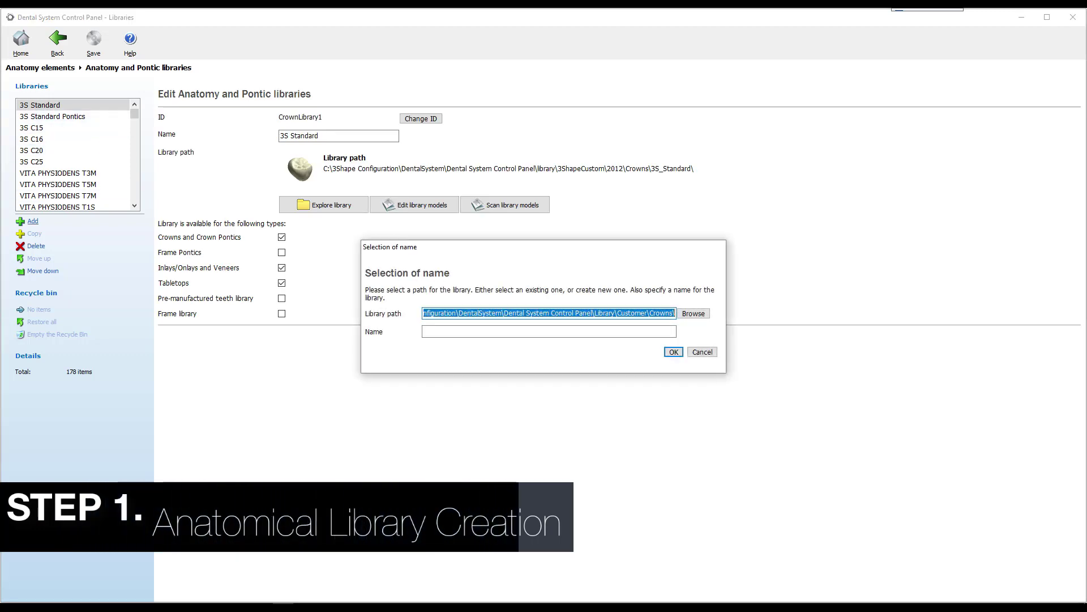
pyautogui.click(693, 313)
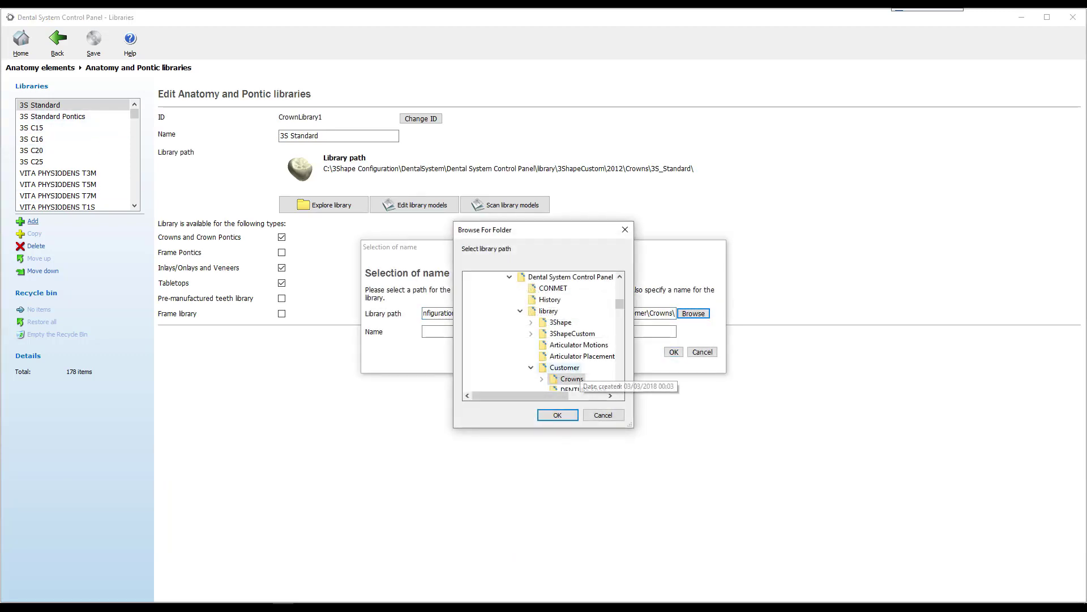
pyautogui.rightClick(573, 379)
pyautogui.moveTo(629, 355)
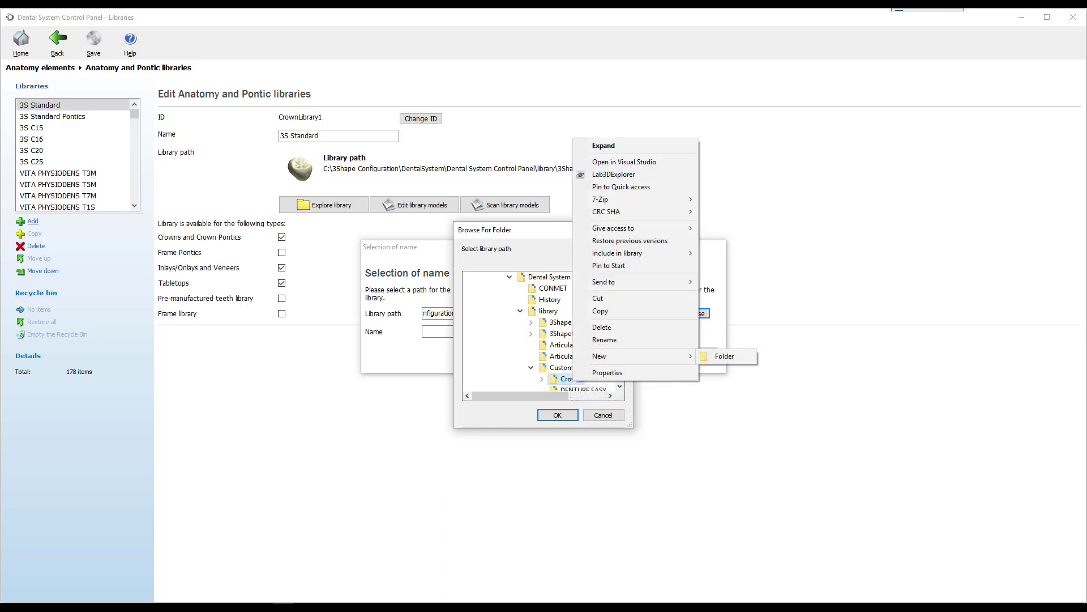
pyautogui.click(725, 355)
pyautogui.write('HD LIBRARY')
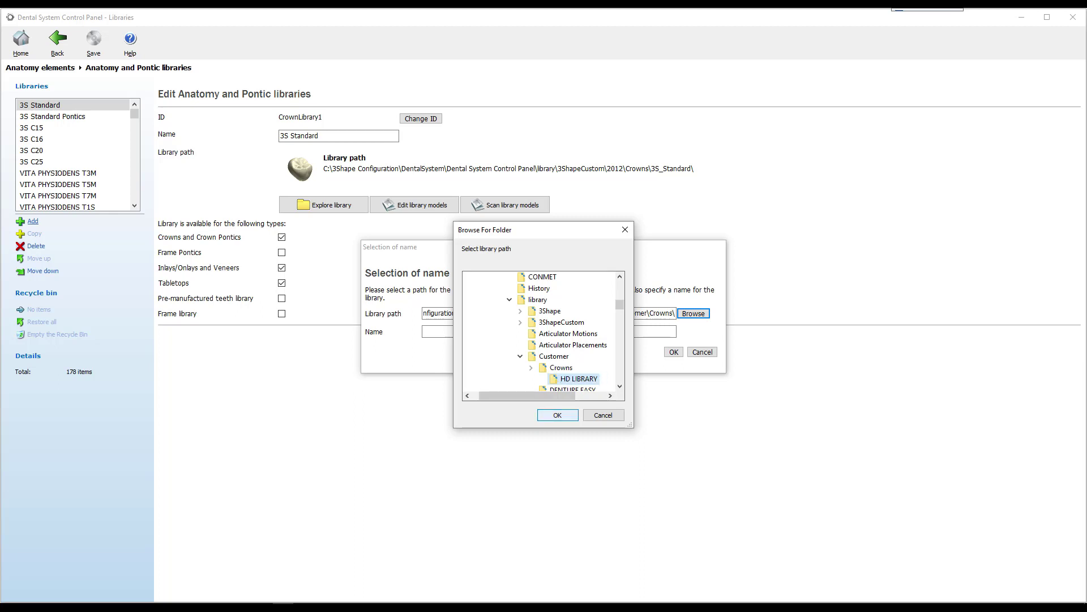
pyautogui.press('Return')
pyautogui.press('Tab')
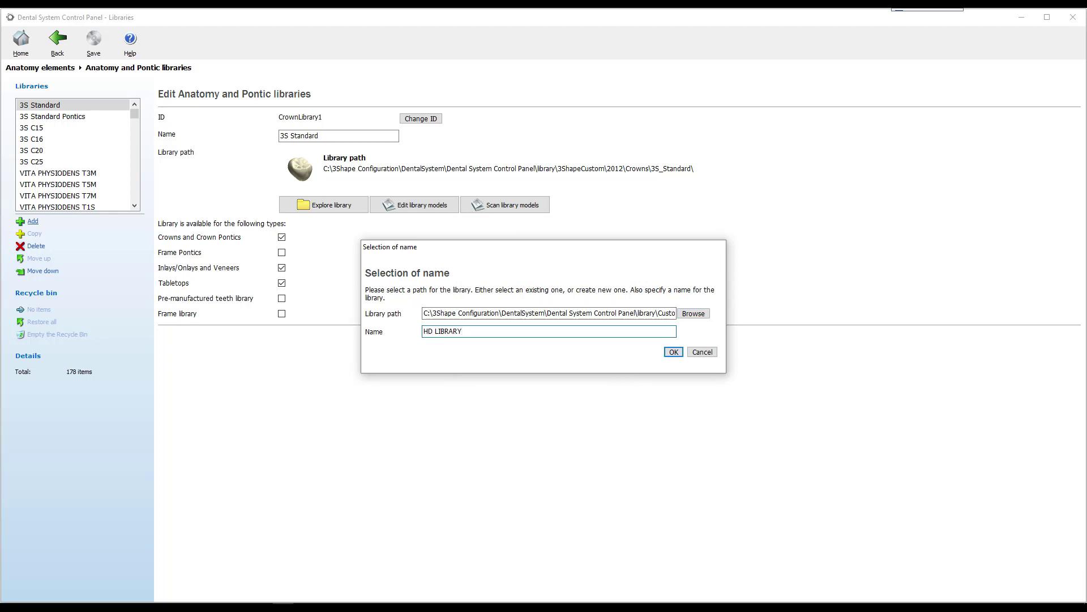
pyautogui.press('Return')
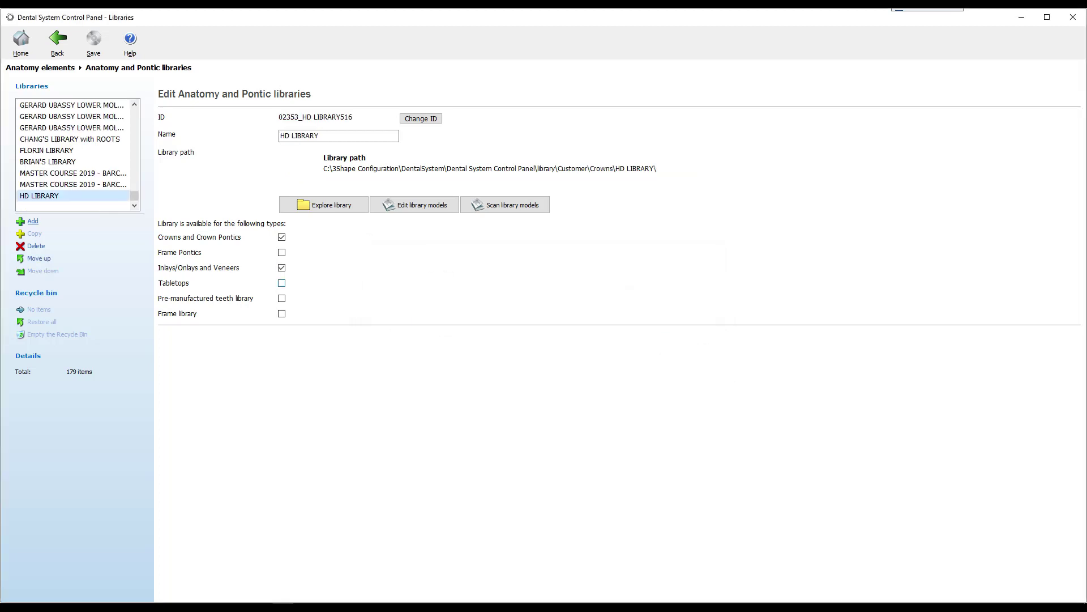
# - Save the new library settings and confirm the changes
pyautogui.click(94, 43)
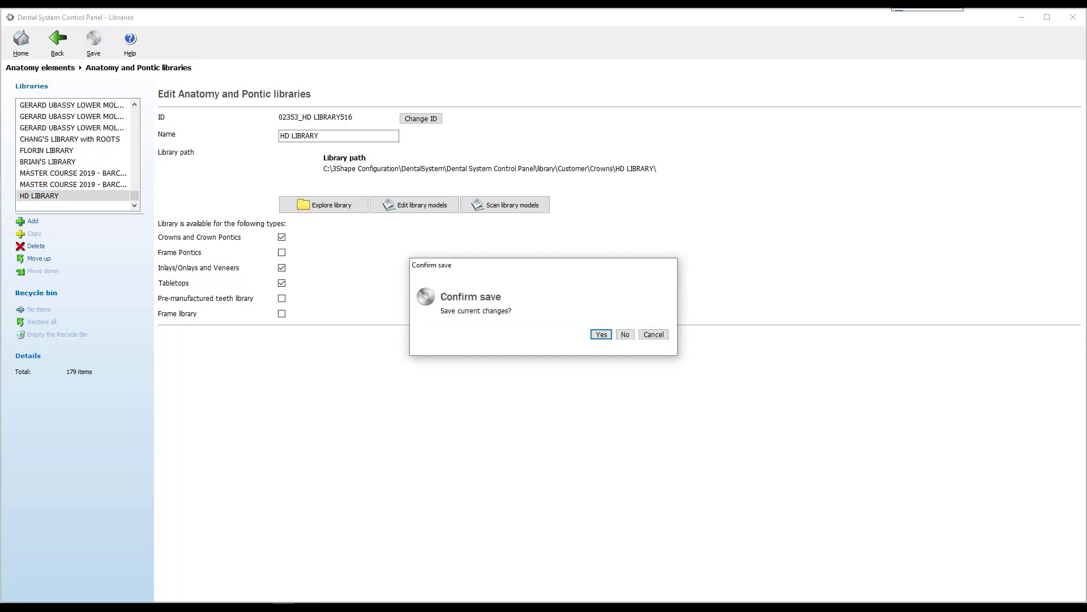
pyautogui.press('Return')
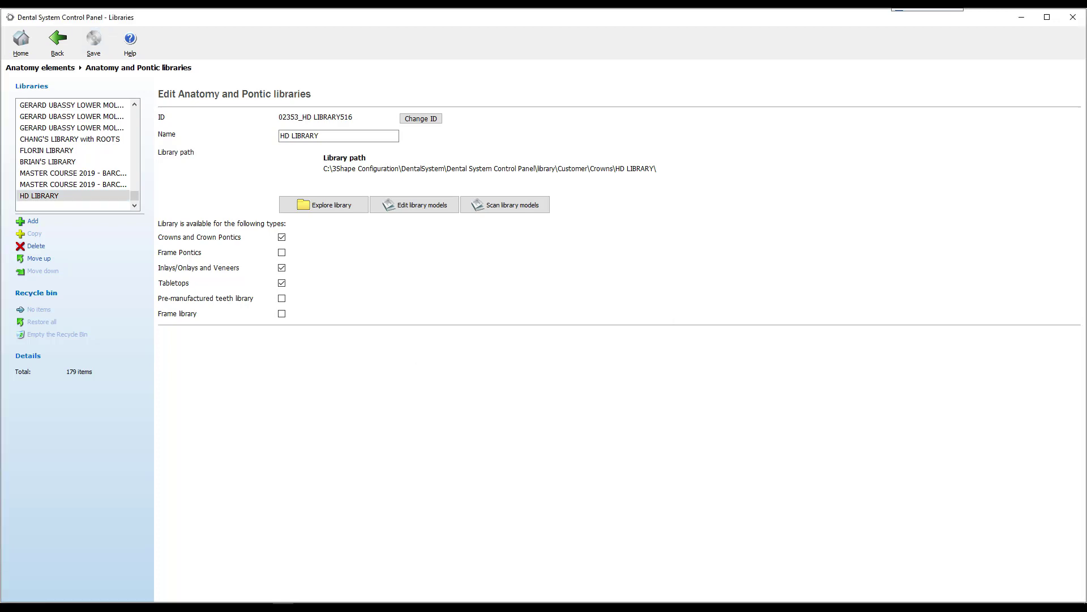
pyautogui.press('super')
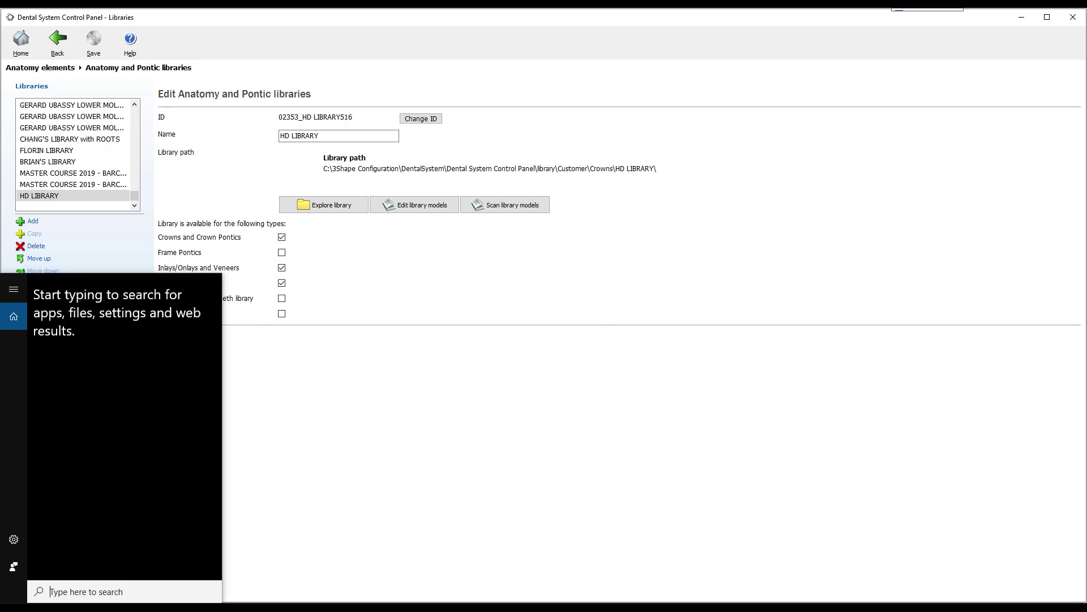
# - Launch 3Shape ScanItLibrary, accept its license, and select HD LIBRARY in Library Explorer
pyautogui.write('scan')
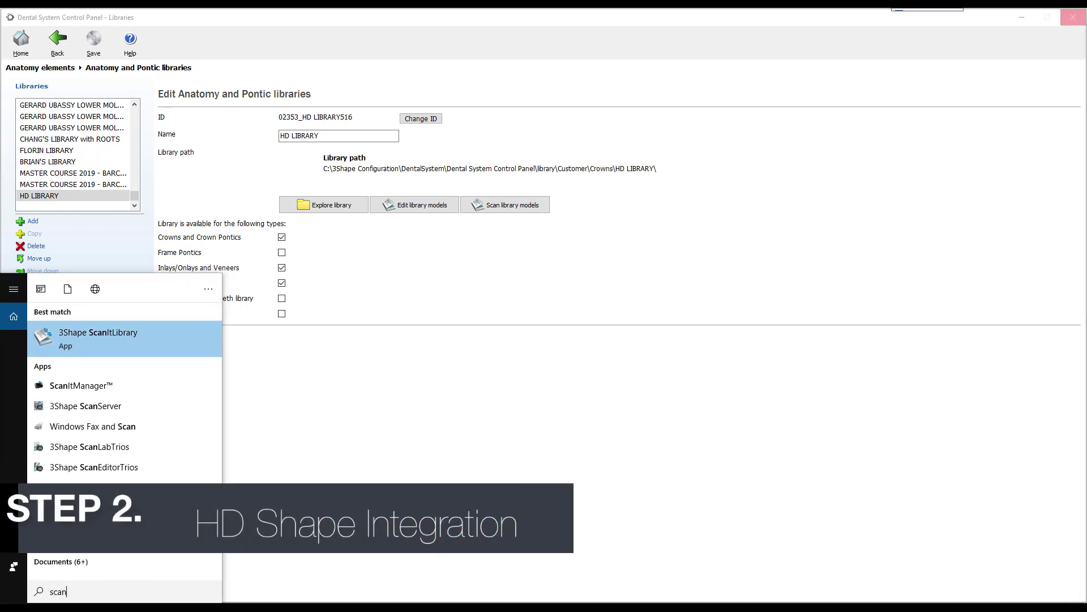
pyautogui.press('Return')
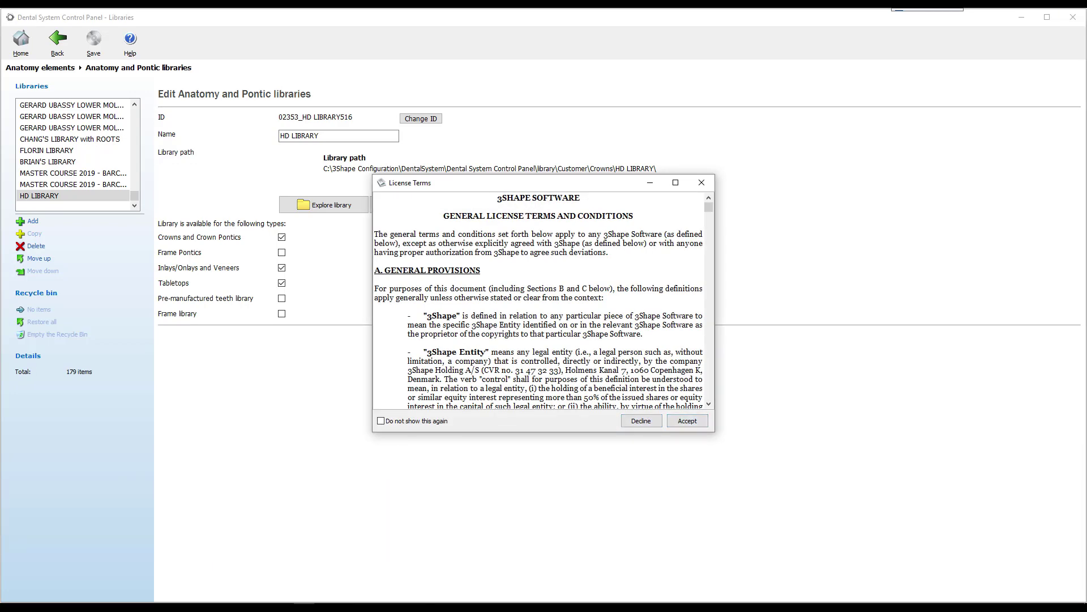
pyautogui.press('Return')
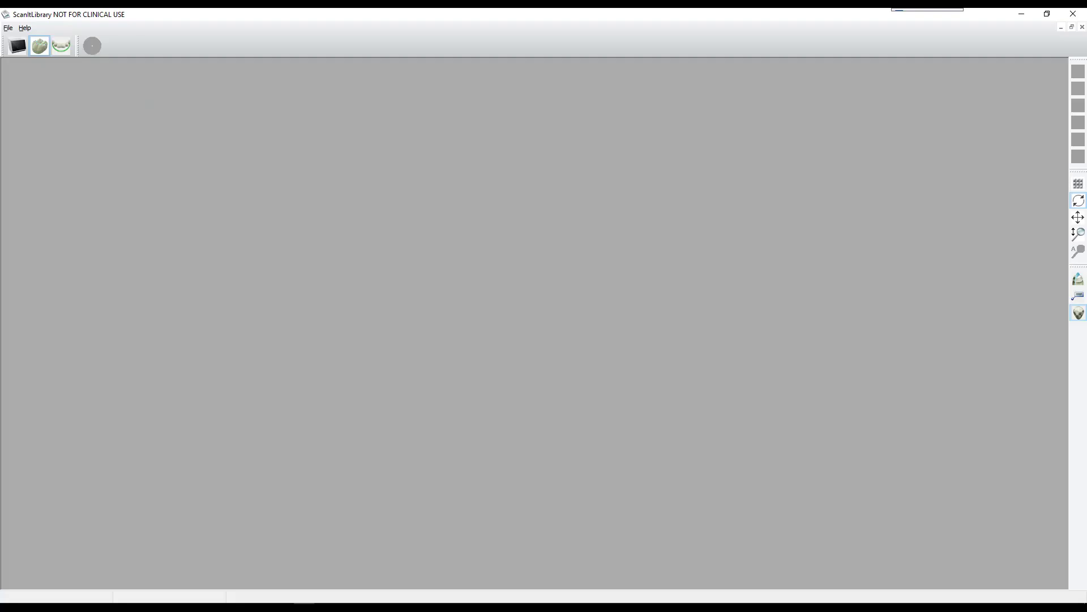
pyautogui.scroll(-1, 538, 211)
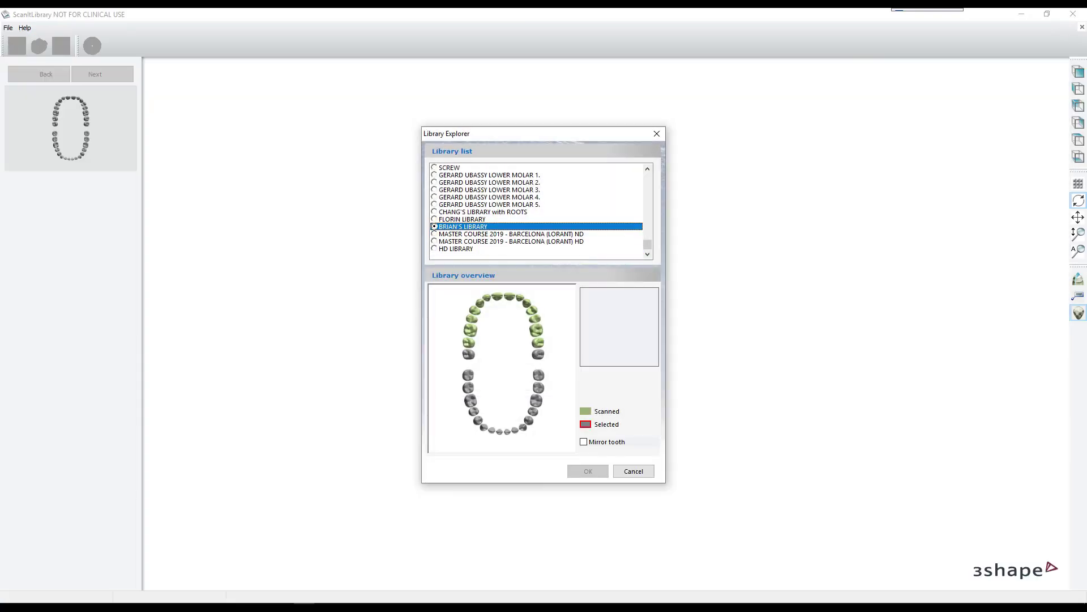
pyautogui.press('Down')
pyautogui.press('Down')
pyautogui.press('Down')
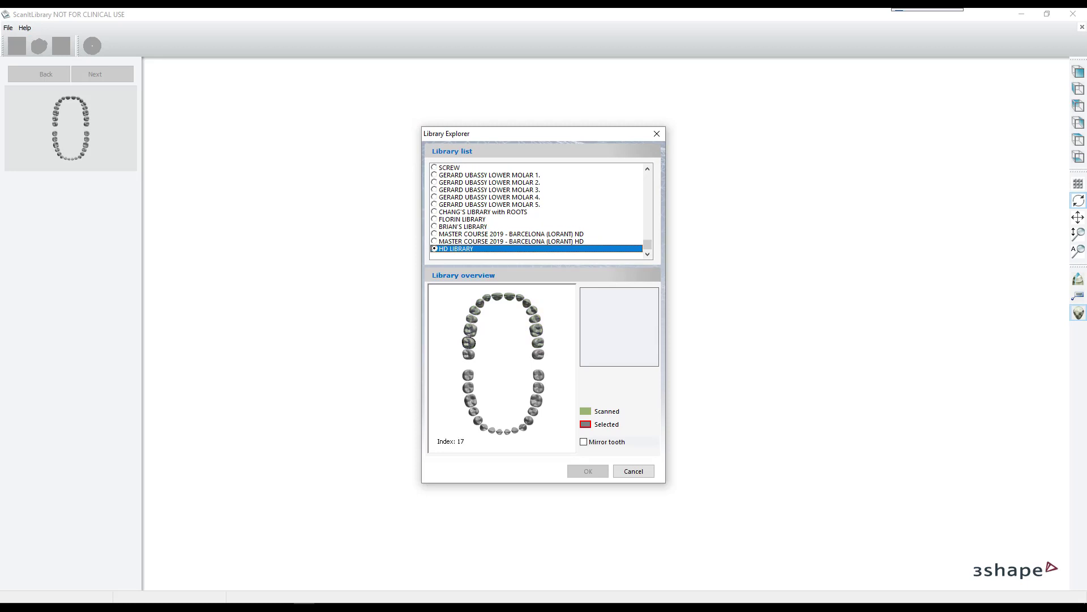
# - Import 17.stl from the Desktop JAMEEL LIBRARY folder as the scan for tooth 17
pyautogui.click(469, 342)
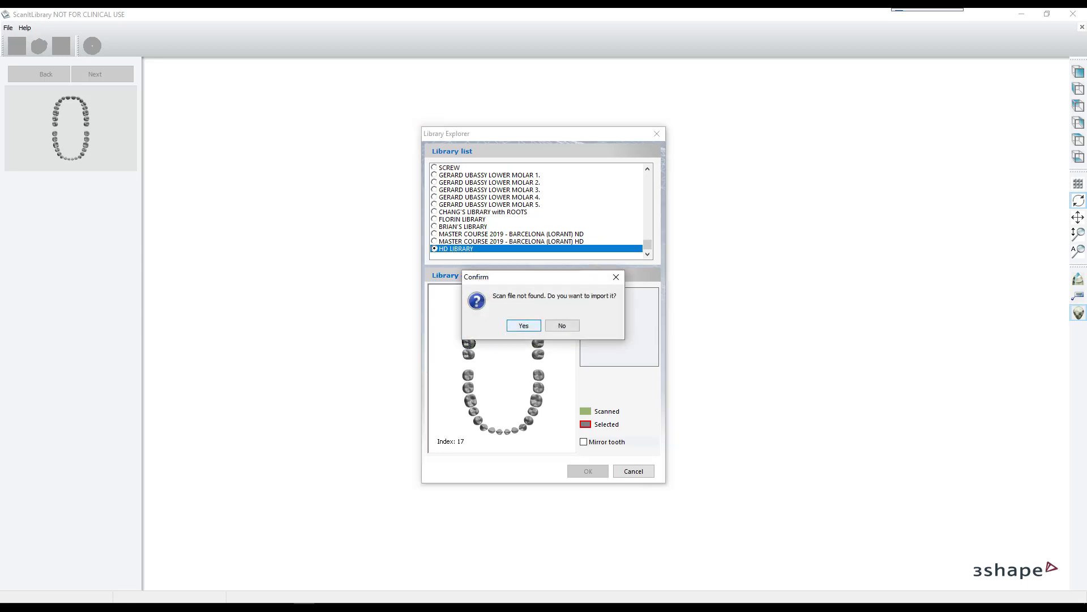
pyautogui.press('Return')
pyautogui.press('Escape')
pyautogui.press('Return')
pyautogui.click(606, 270)
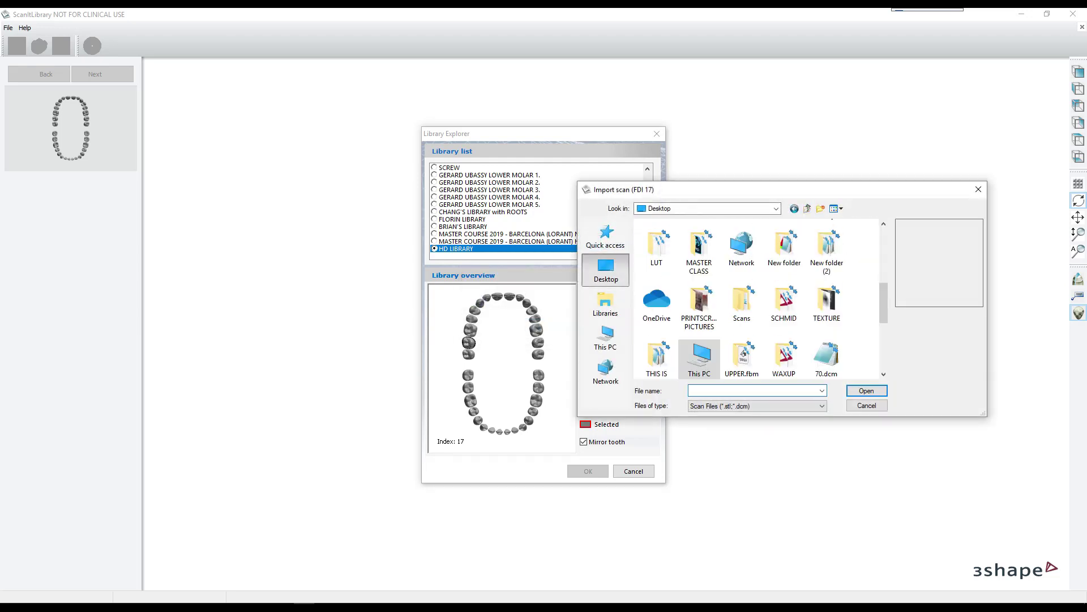
pyautogui.scroll(-5, 759, 300)
pyautogui.scroll(3, 759, 300)
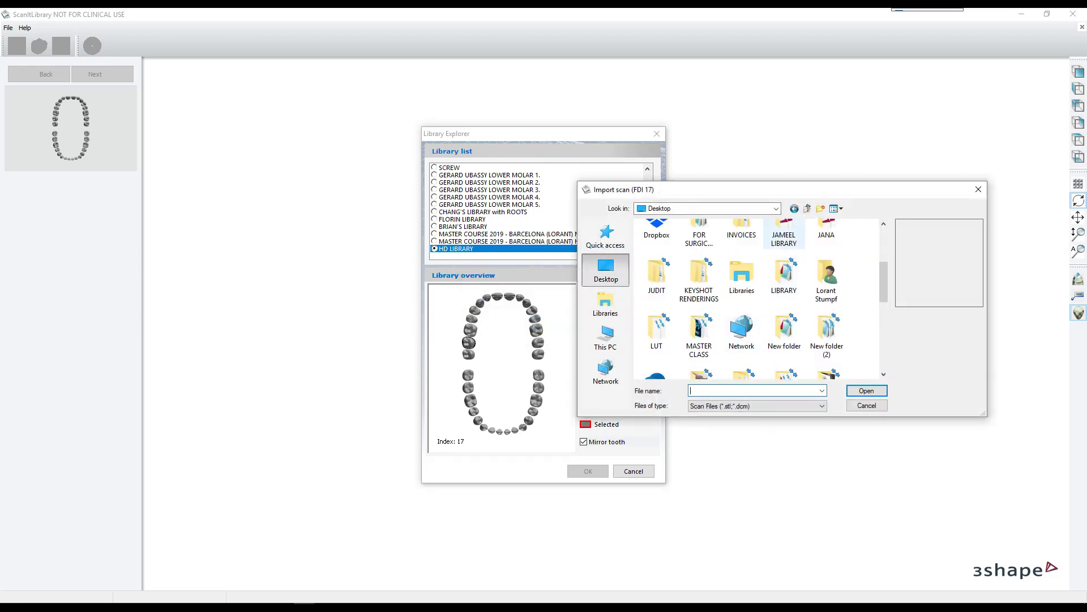
pyautogui.doubleClick(784, 233)
pyautogui.click(656, 302)
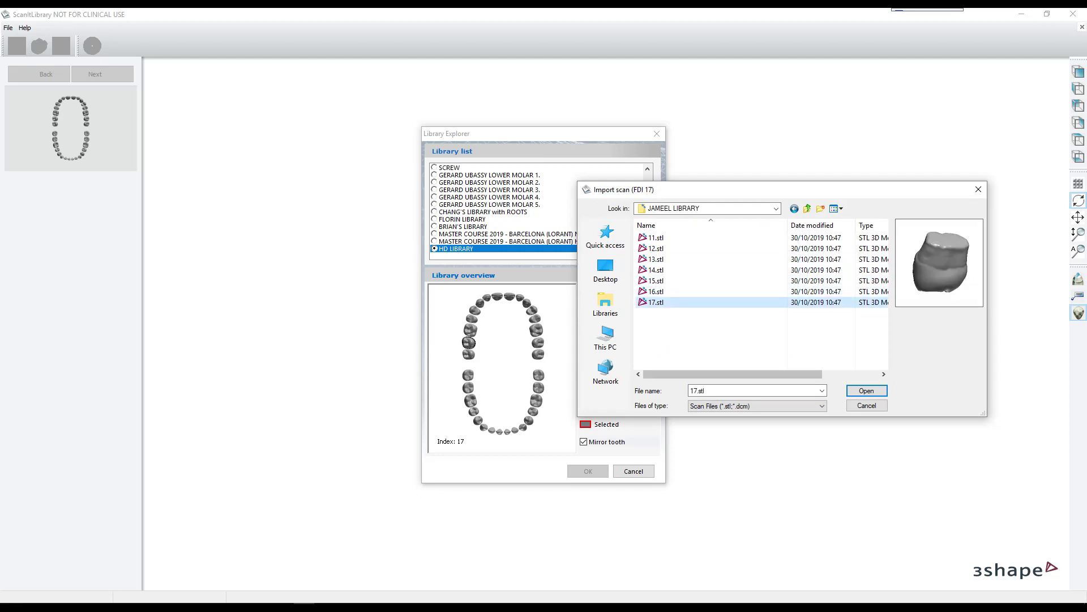
pyautogui.click(866, 390)
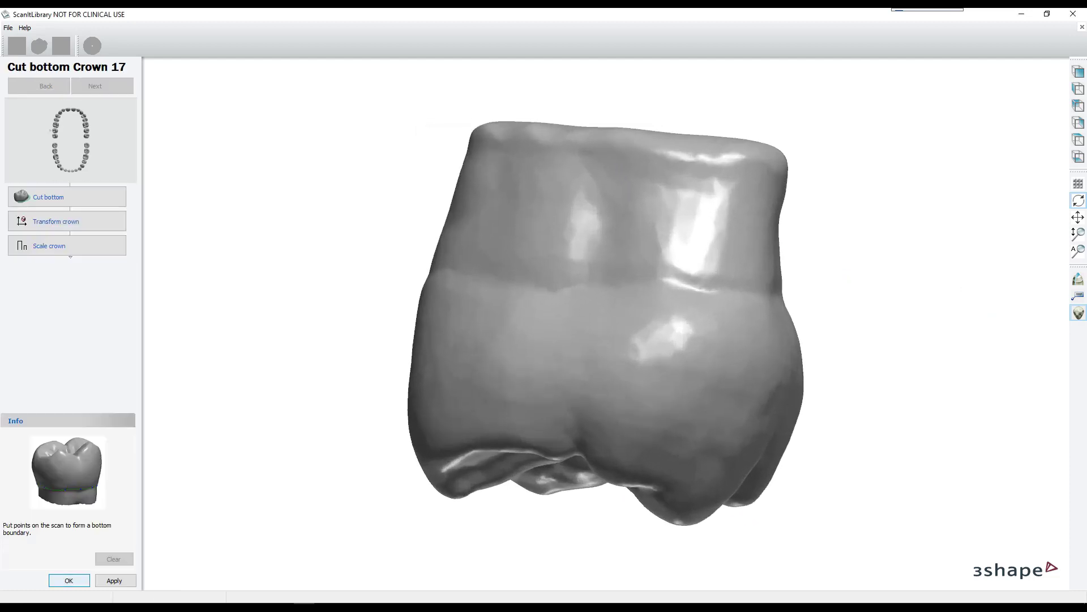
# - Move crown 17 past the Cut bottom step
pyautogui.press('Return')
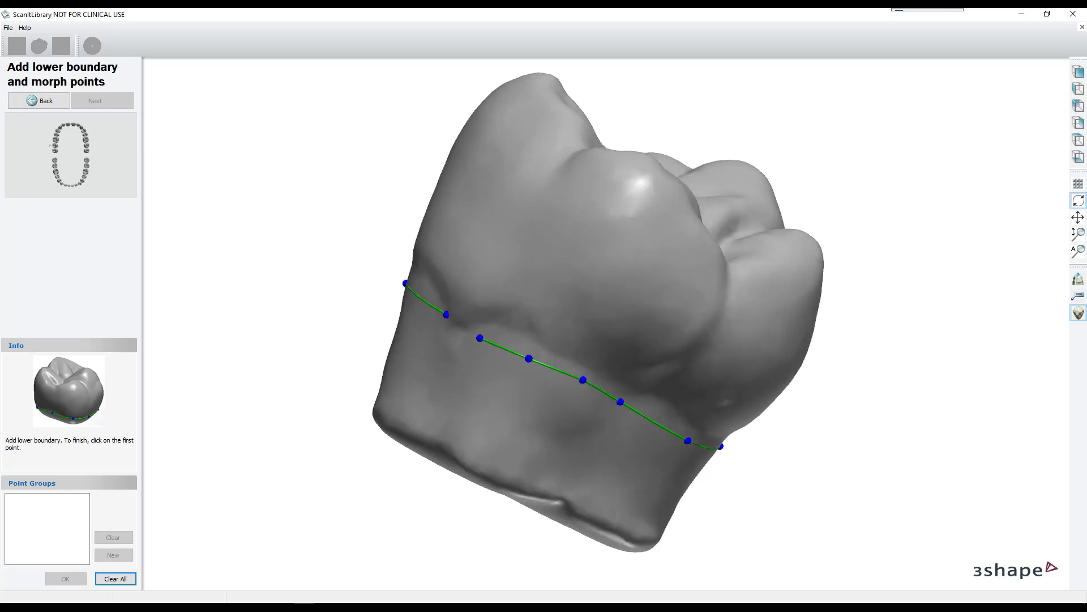
# - Close crown 17's lower boundary loop and place its cusp and first groove points
pyautogui.click(447, 314)
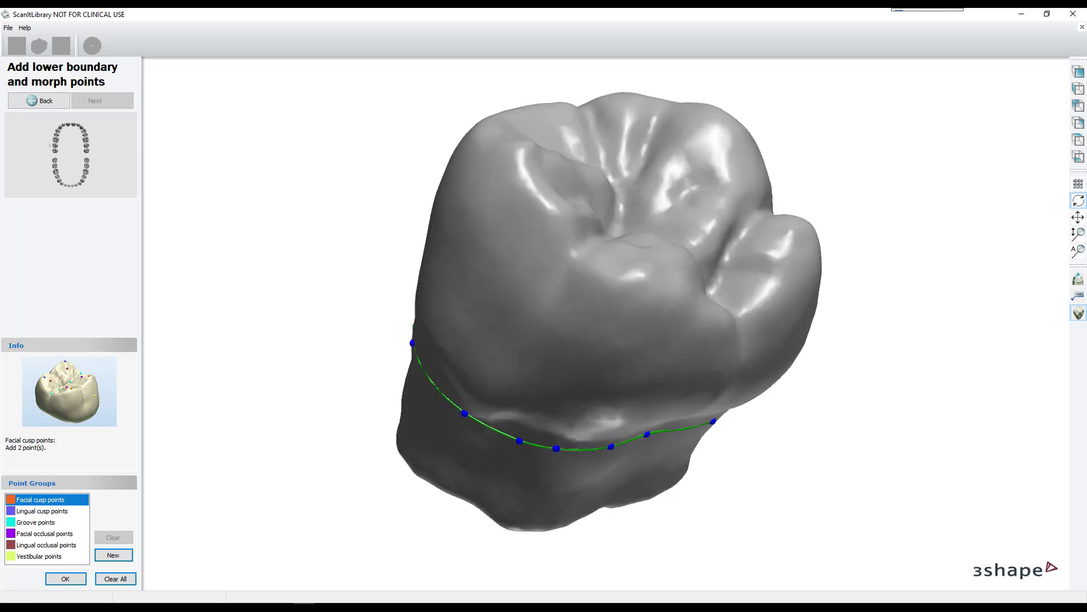
pyautogui.click(580, 407)
pyautogui.click(457, 250)
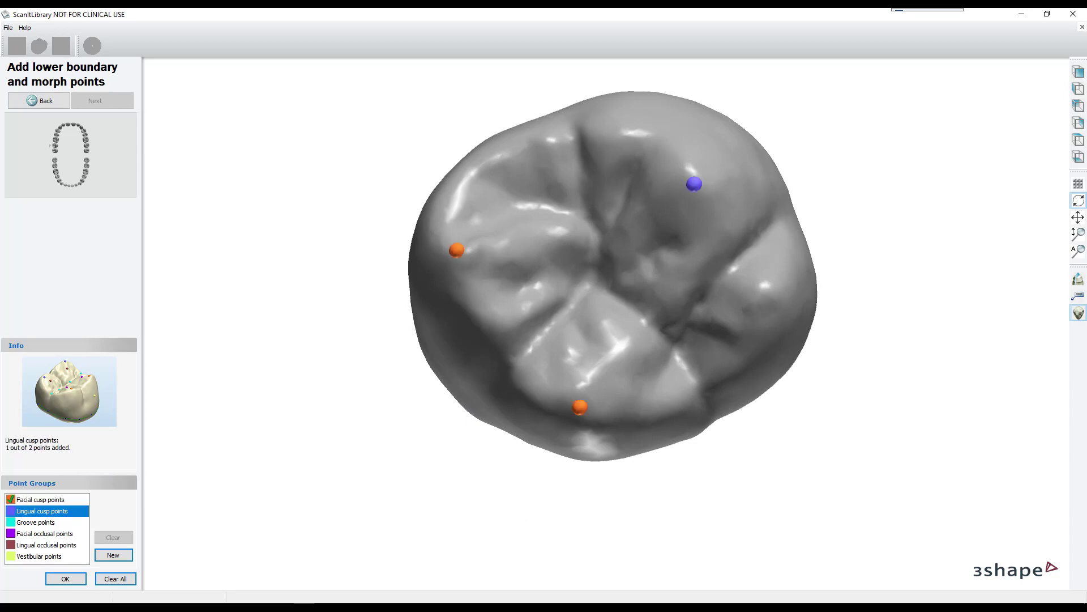
pyautogui.click(763, 296)
pyautogui.click(577, 128)
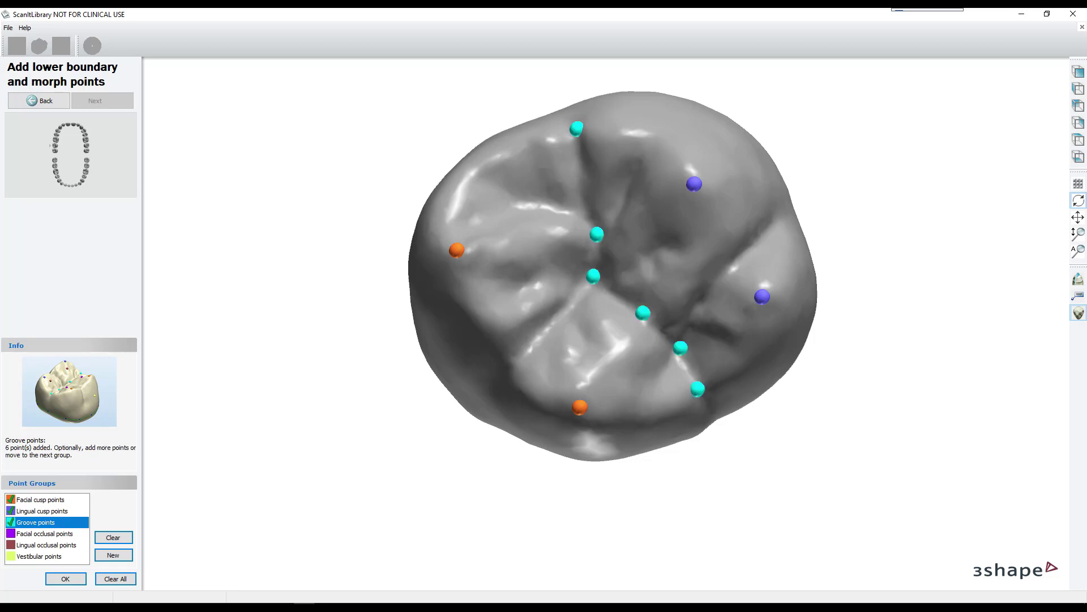
# - Place crown 17's facial and lingual occlusal points and its vestibular point
pyautogui.press('Down')
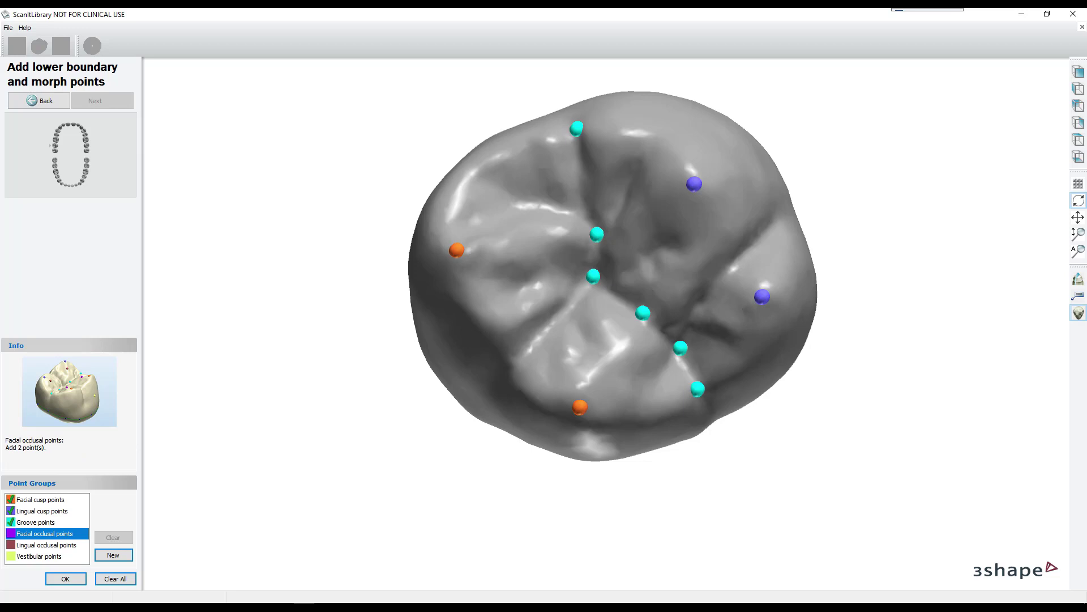
pyautogui.click(535, 239)
pyautogui.click(649, 217)
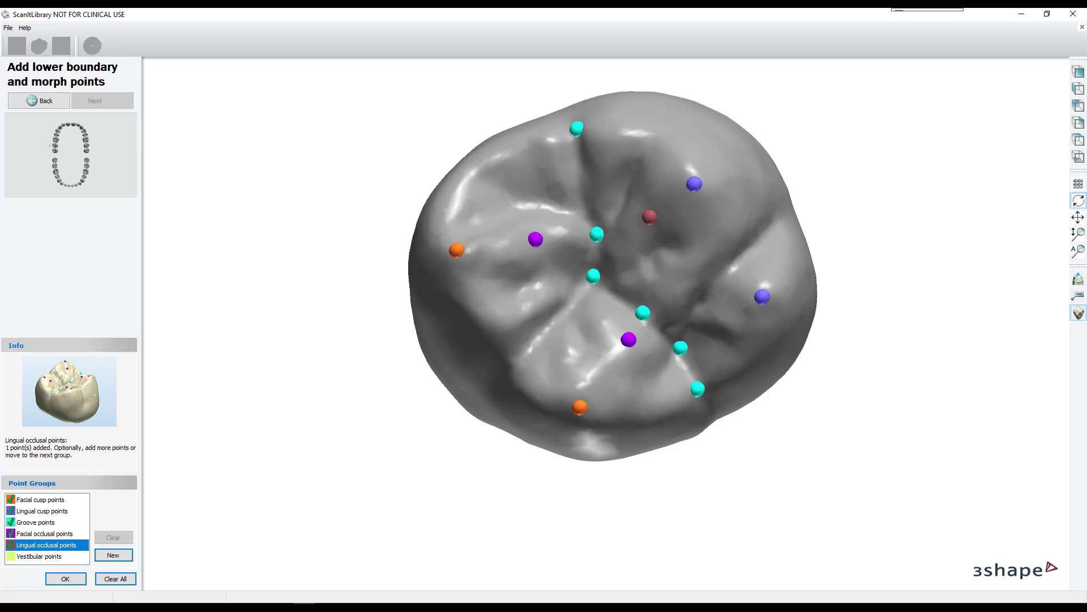
pyautogui.click(720, 310)
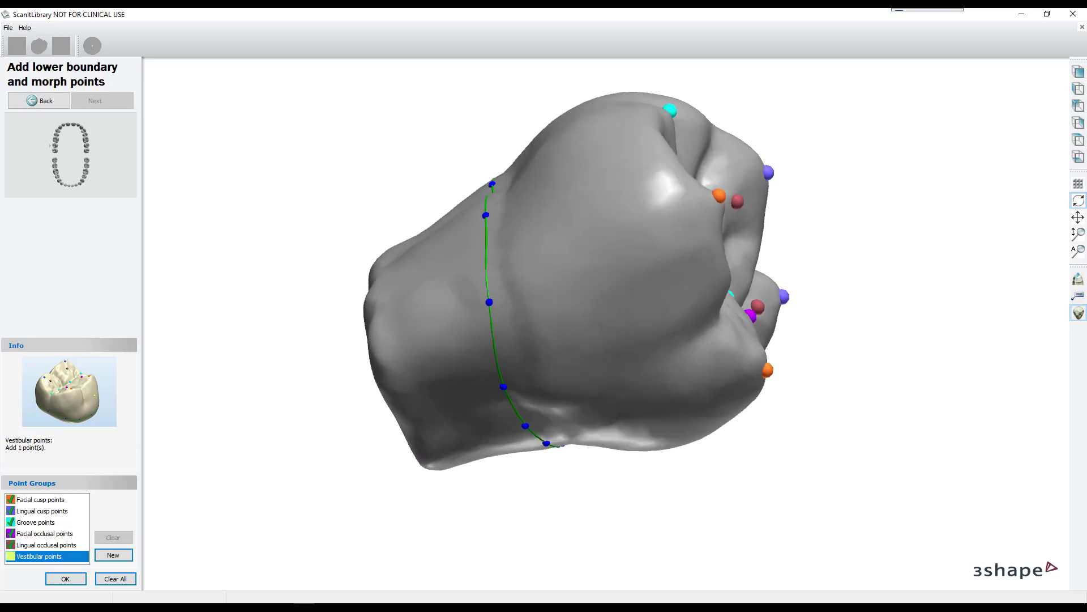
pyautogui.click(614, 349)
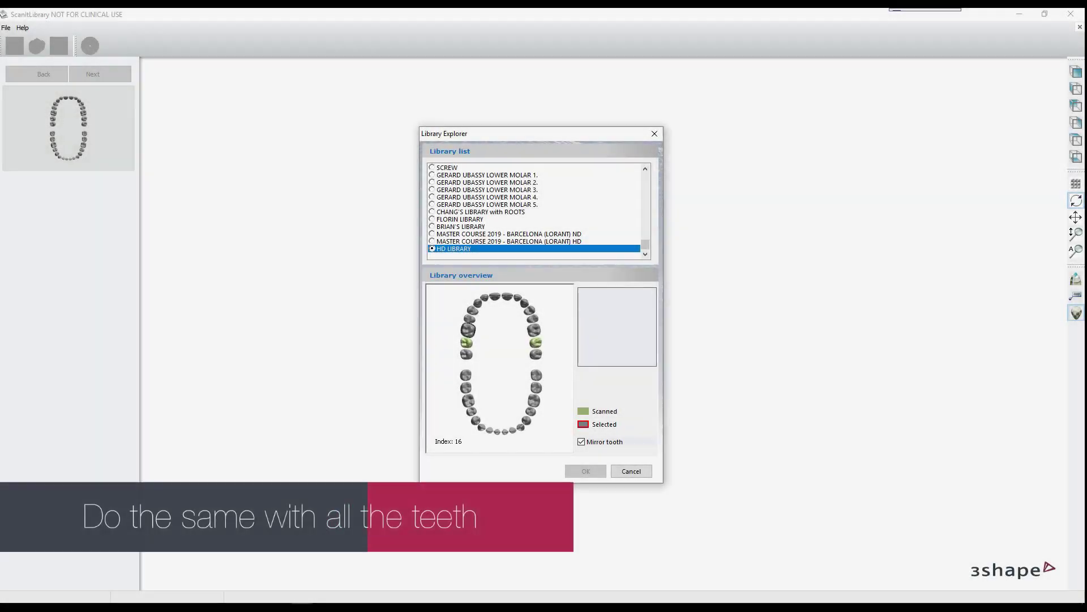
# - Pick tooth 16, agree to import a scan, and browse the Desktop for its file
pyautogui.click(468, 329)
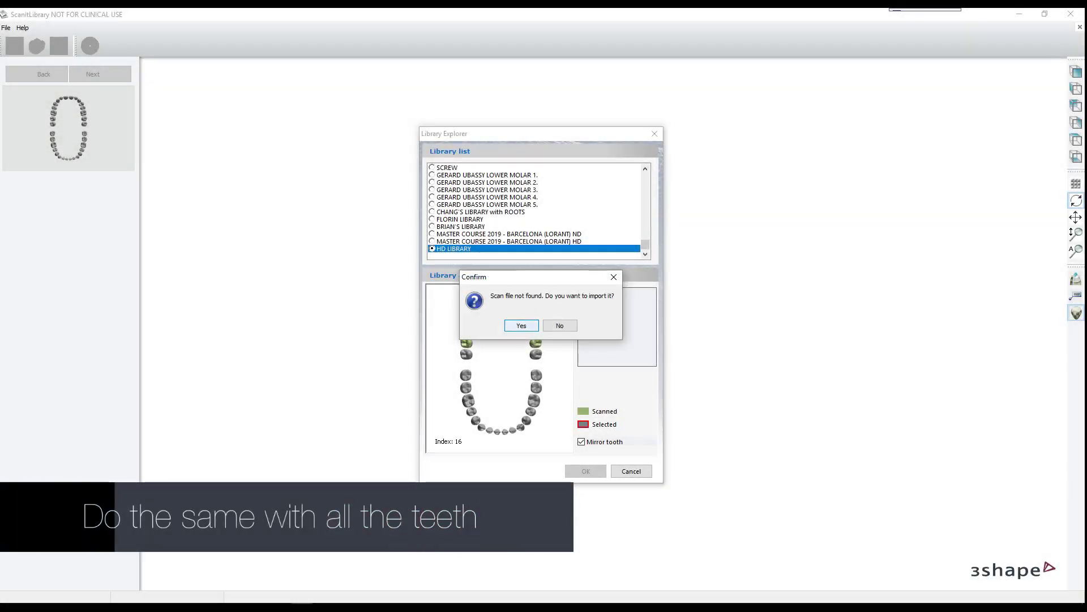
pyautogui.click(542, 337)
pyautogui.click(604, 270)
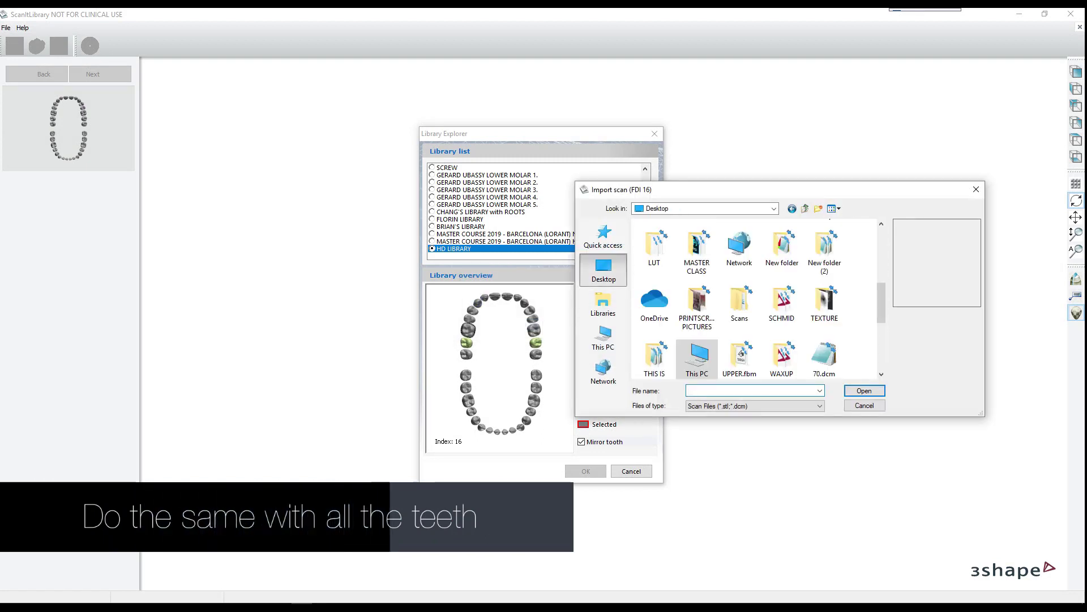
pyautogui.scroll(-1, 782, 339)
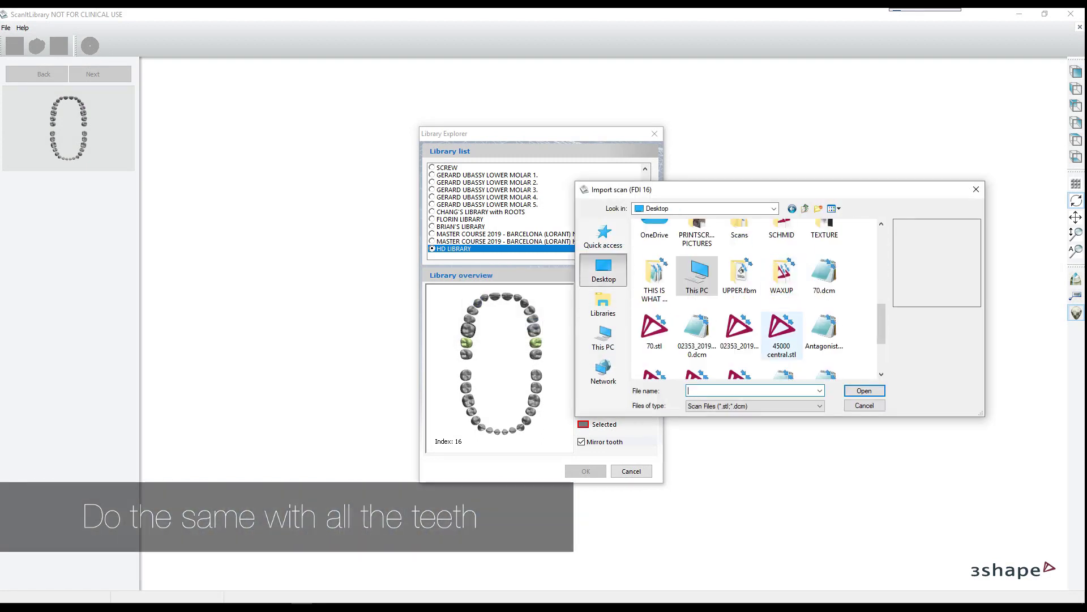
pyautogui.scroll(1, 781, 340)
pyautogui.scroll(2, 782, 351)
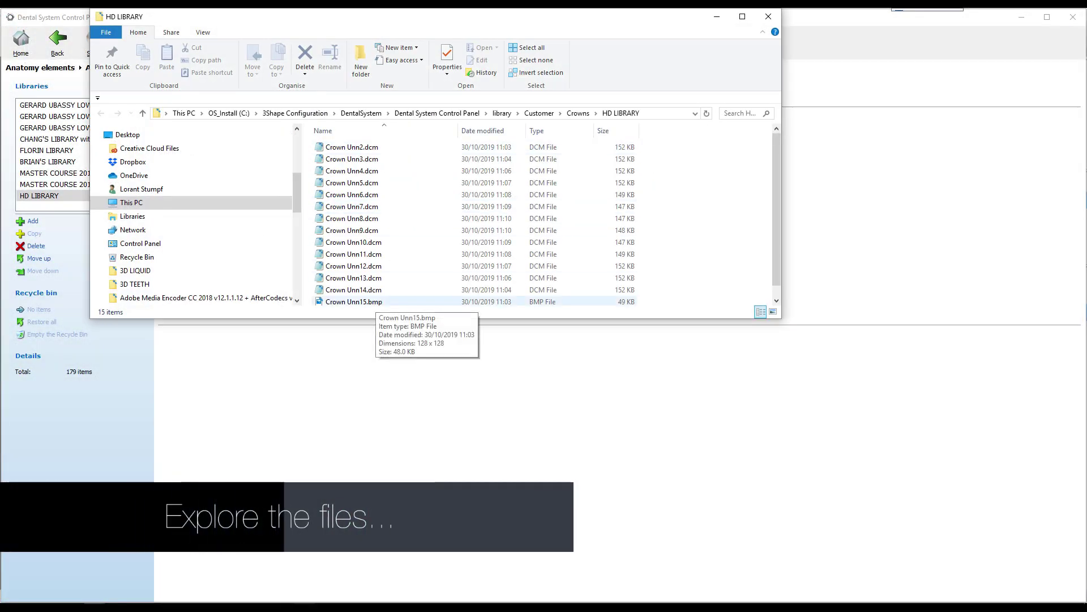
# - Maximize the HD LIBRARY folder window to review the Crown Unn files
pyautogui.click(742, 17)
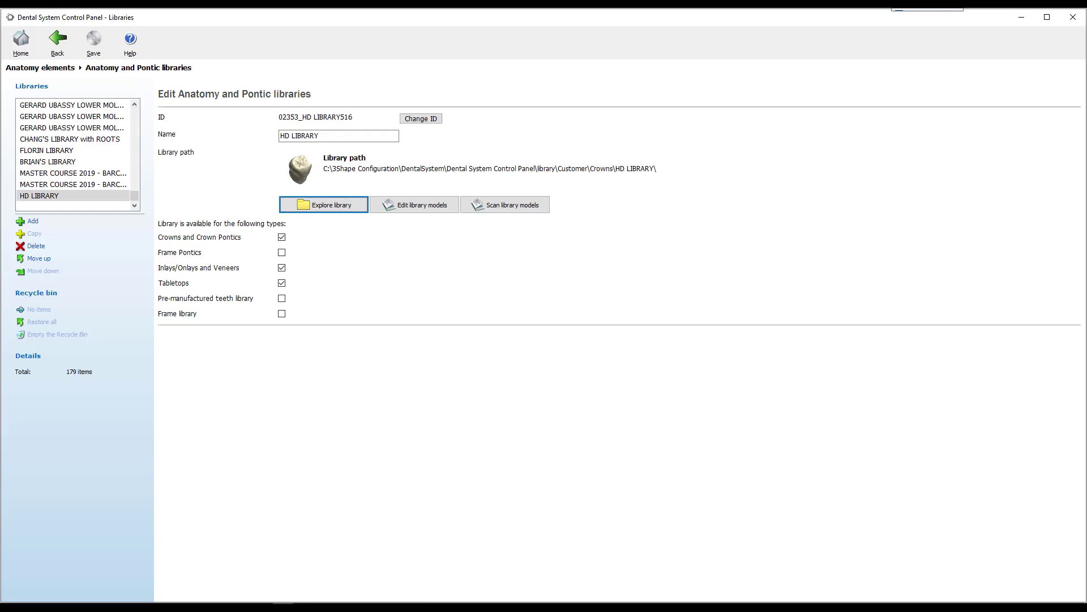
# - Close the Control Panel, saving the library changes
pyautogui.click(1073, 17)
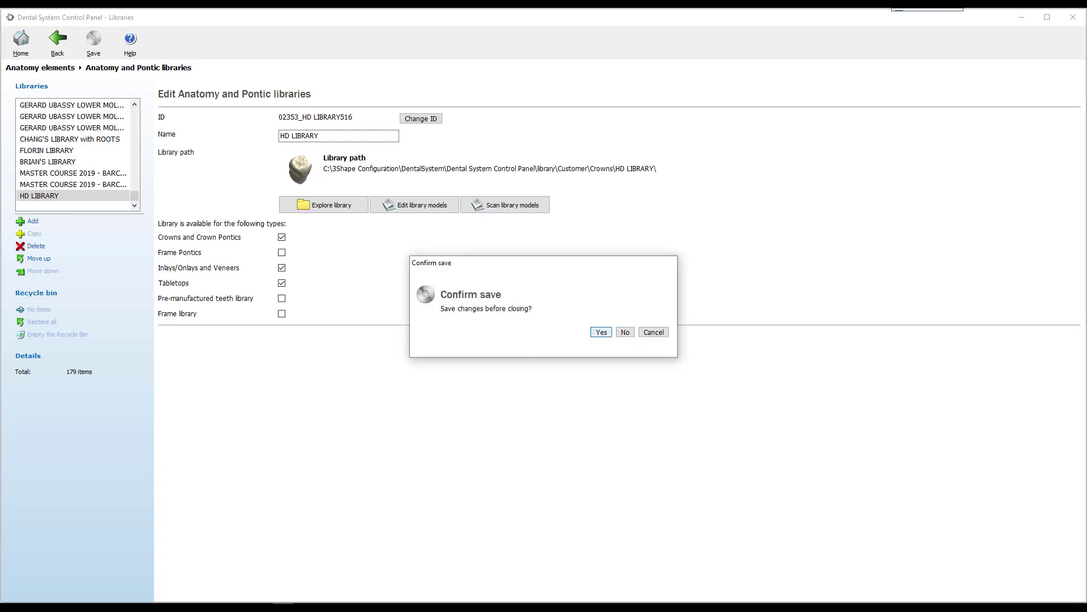
pyautogui.press('Return')
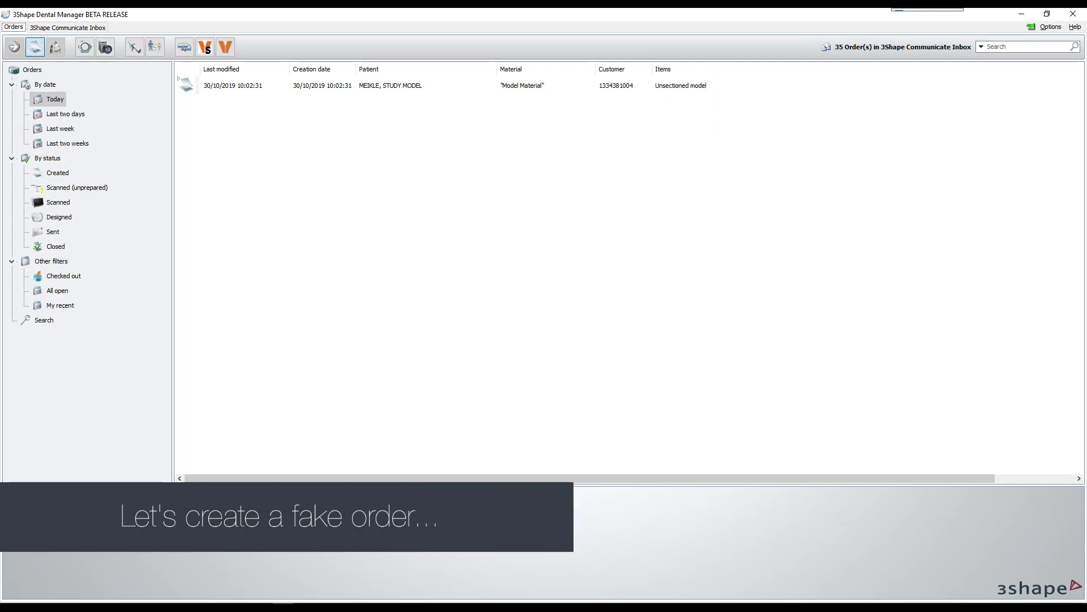
# - Create order HD LIBRARY CONVERT: tooth 21 as temporary on prepared model, antagonist None
pyautogui.click(35, 47)
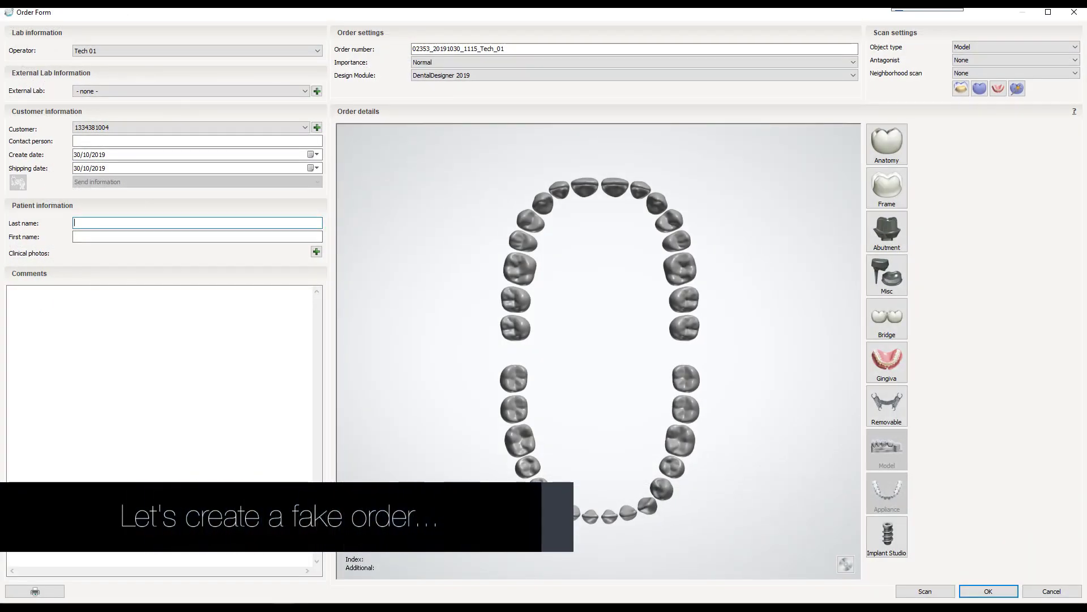
pyautogui.write('HD LIBRARY CONV')
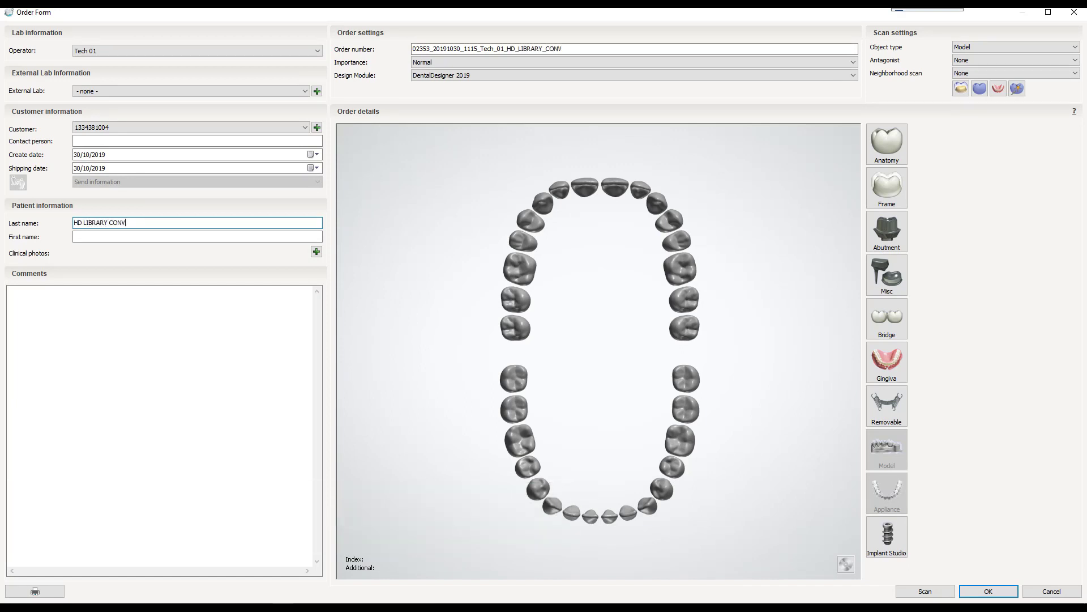
pyautogui.write('ERT')
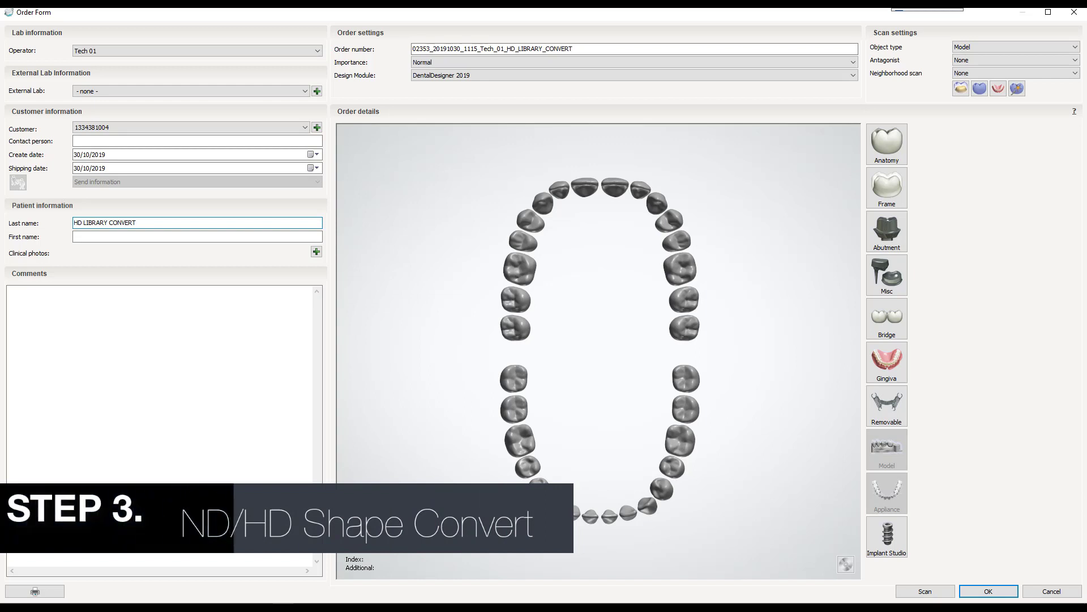
pyautogui.click(615, 187)
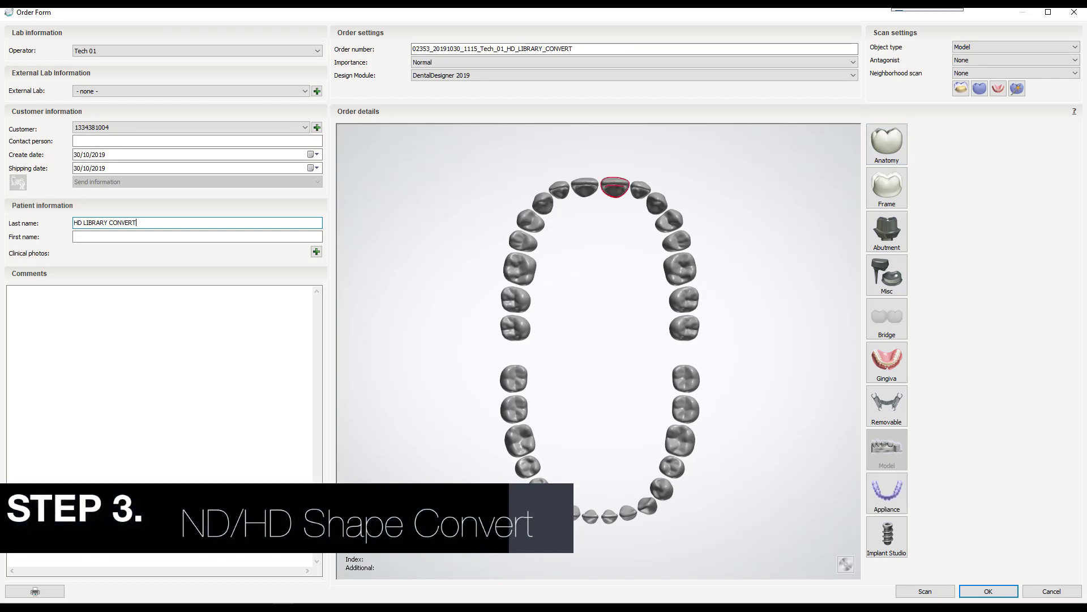
pyautogui.click(622, 183)
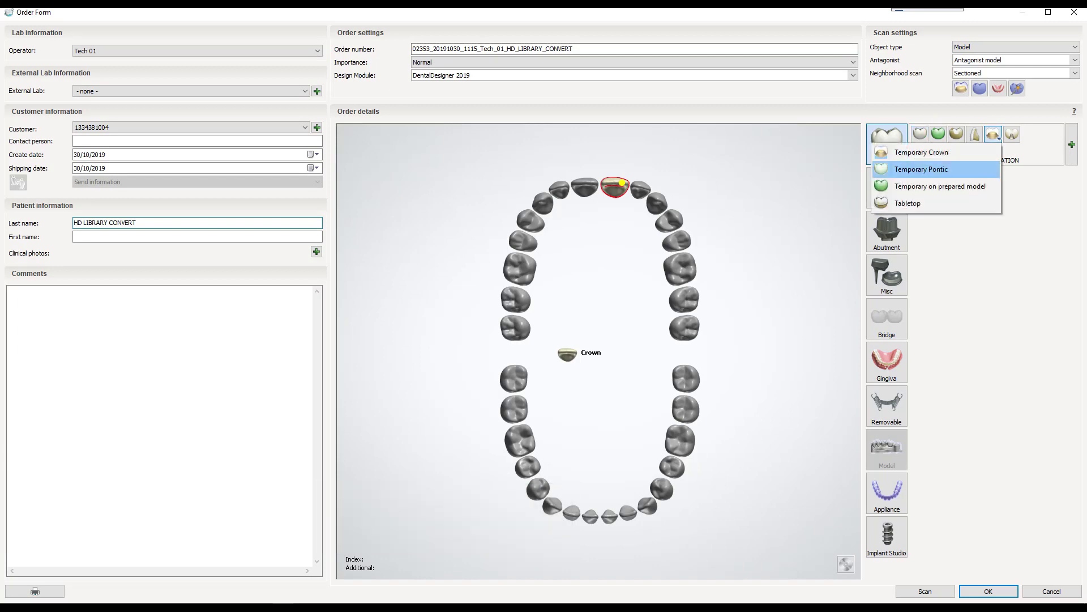
pyautogui.click(935, 186)
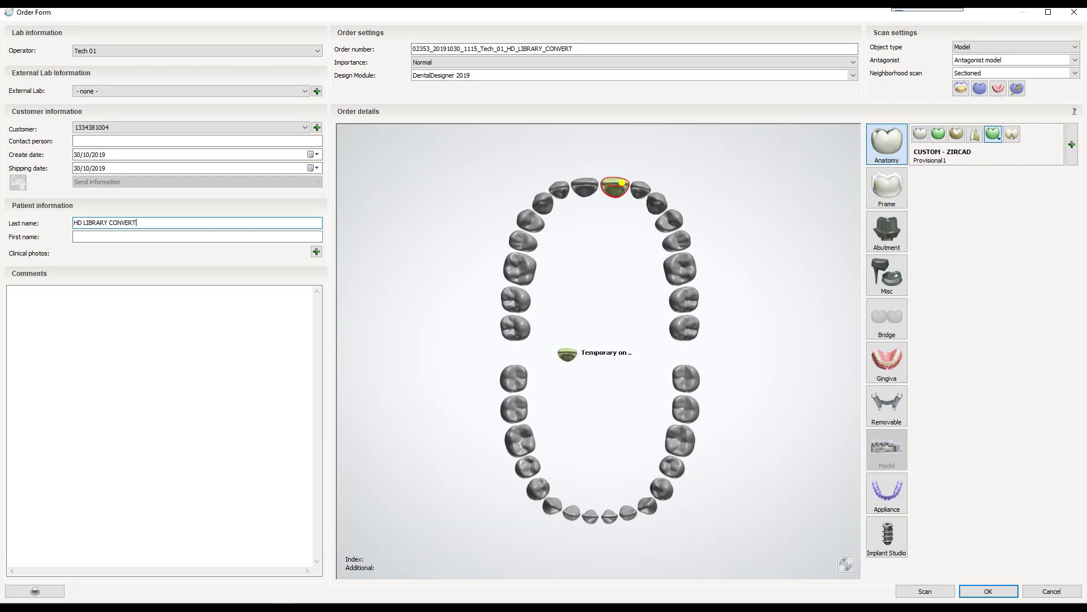
pyautogui.click(1017, 60)
pyautogui.click(974, 83)
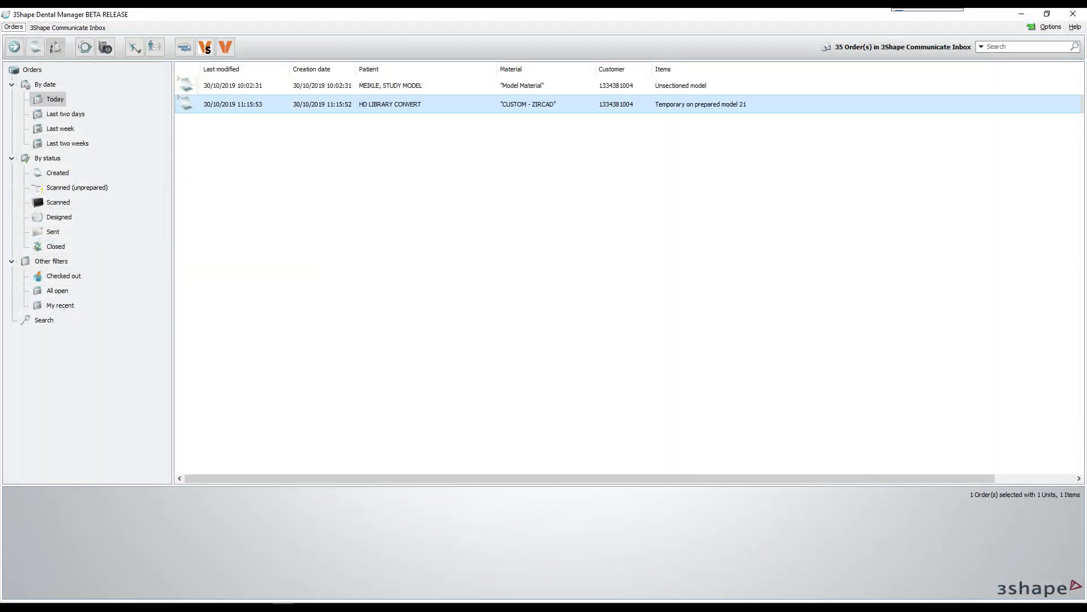
# - Import Maxillary.stl as the order's preparation scan, then advance the order to design
pyautogui.rightClick(362, 105)
pyautogui.click(391, 149)
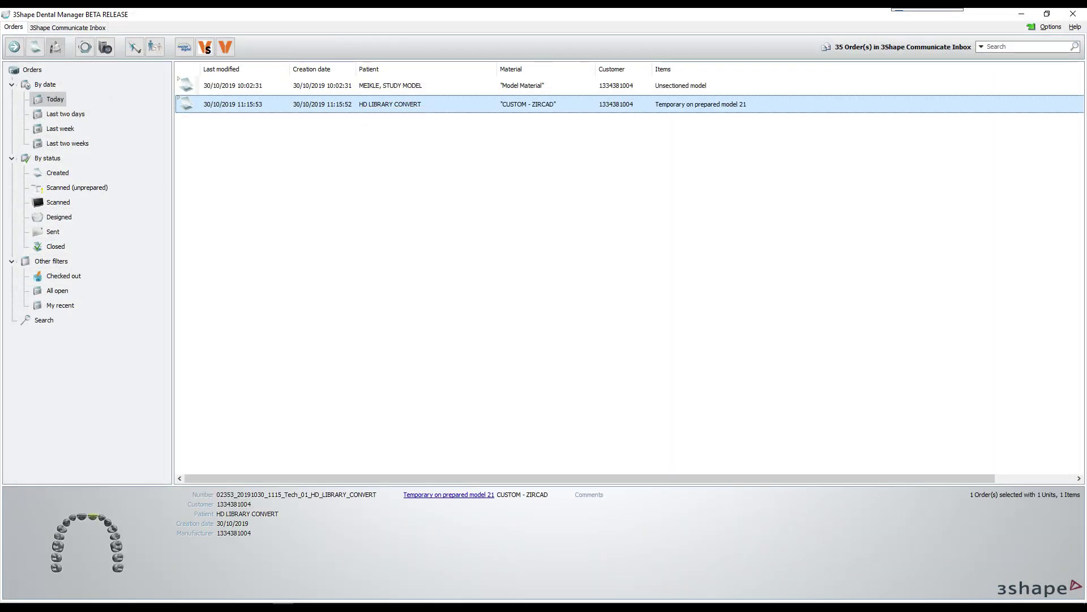
pyautogui.click(367, 221)
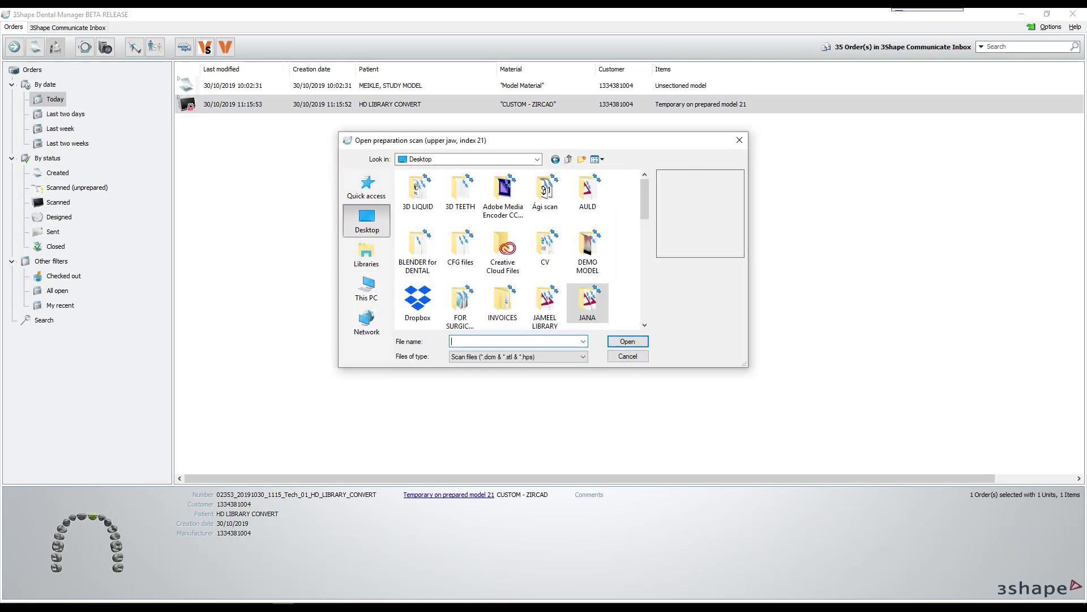
pyautogui.scroll(-3, 521, 249)
pyautogui.scroll(-3, 521, 249)
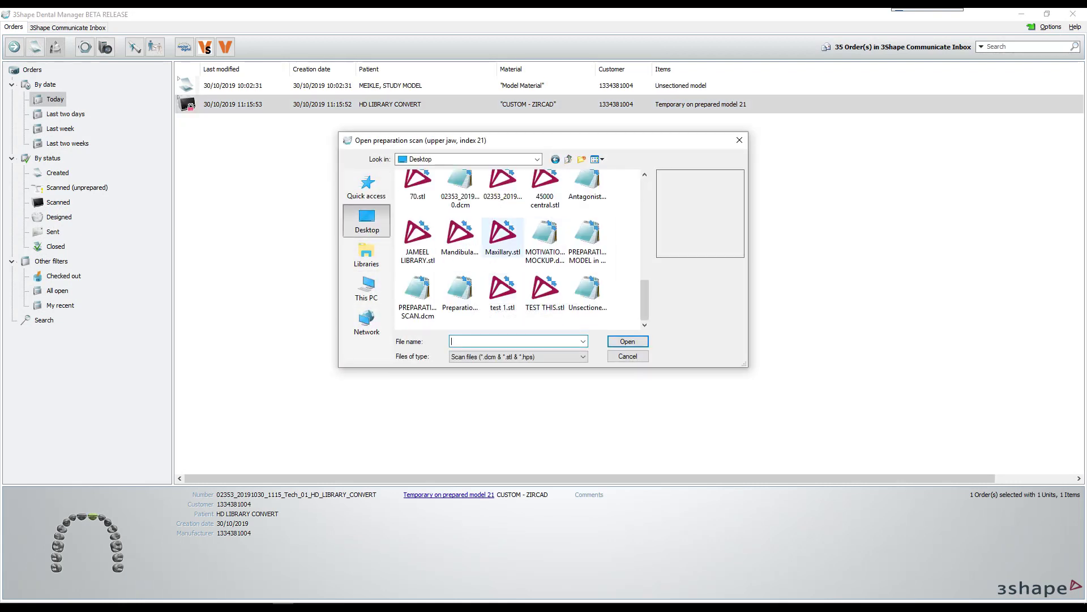
pyautogui.press('Return')
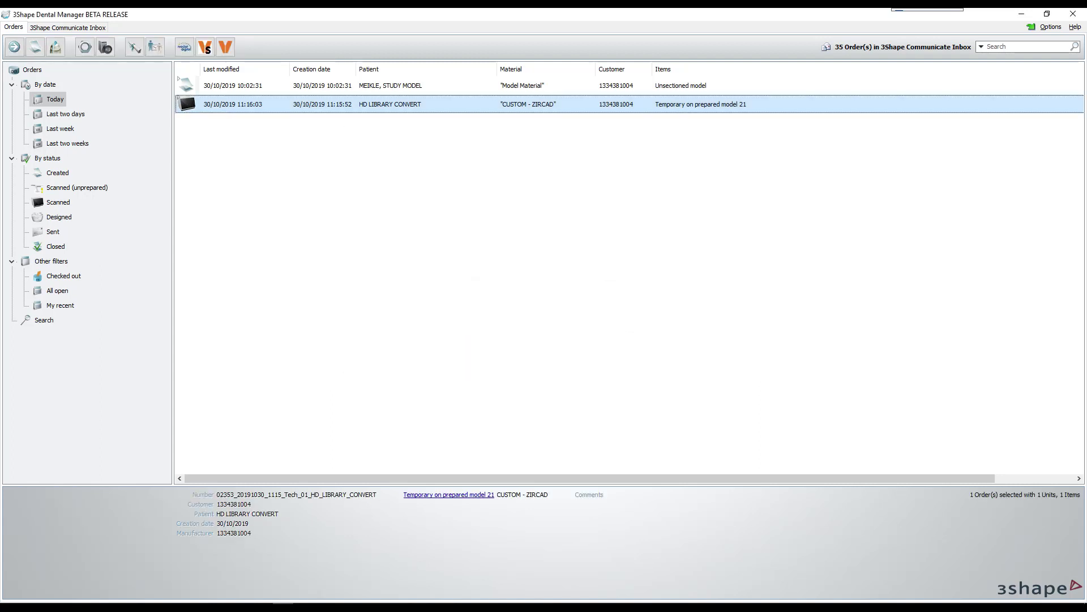
pyautogui.rightClick(417, 107)
pyautogui.press('Return')
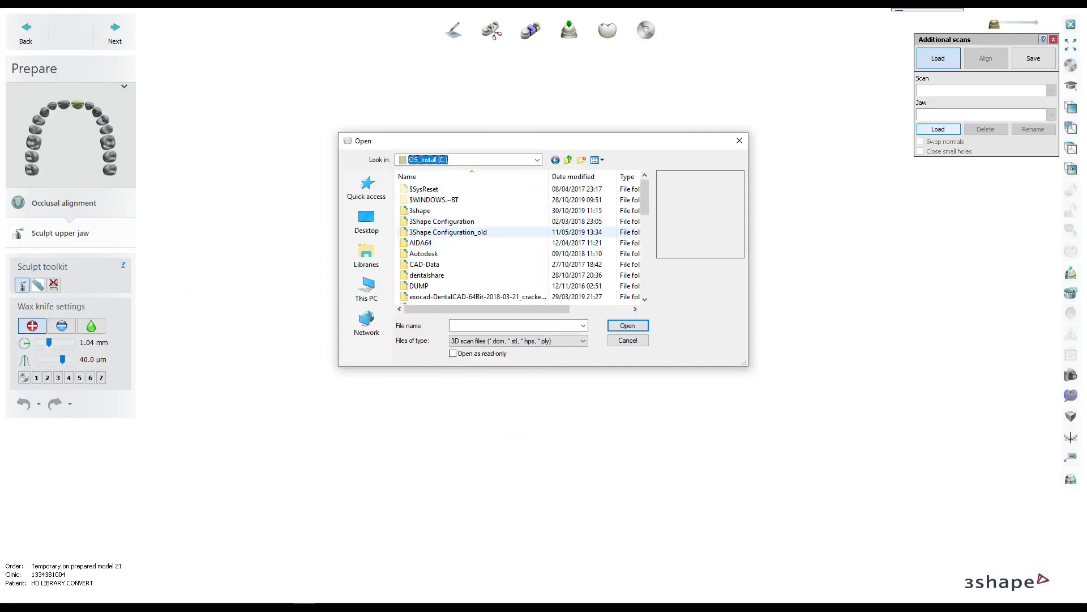
# - Load Crown Unn2.dcm from library\Customer\Crowns\HD LIBRARY as an additional scan
pyautogui.doubleClick(442, 221)
pyautogui.doubleClick(431, 189)
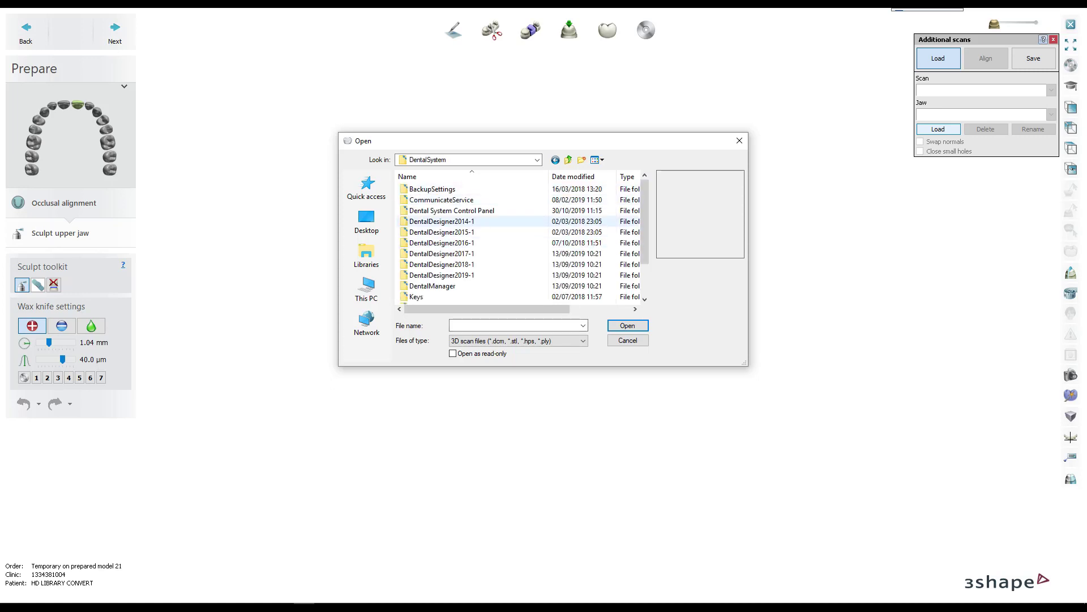
pyautogui.doubleClick(448, 210)
pyautogui.doubleClick(419, 210)
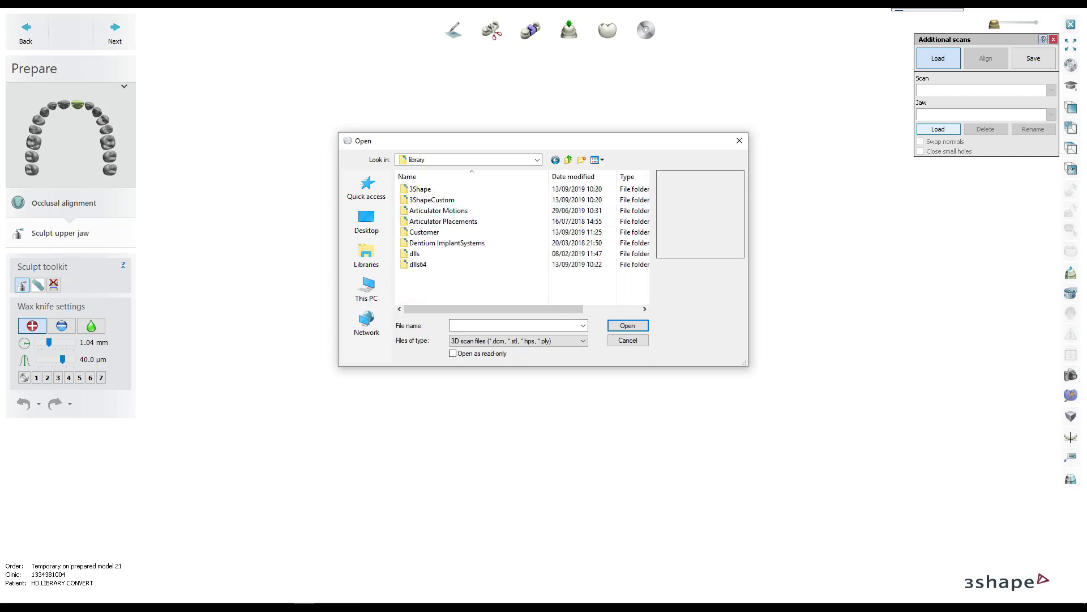
pyautogui.doubleClick(424, 232)
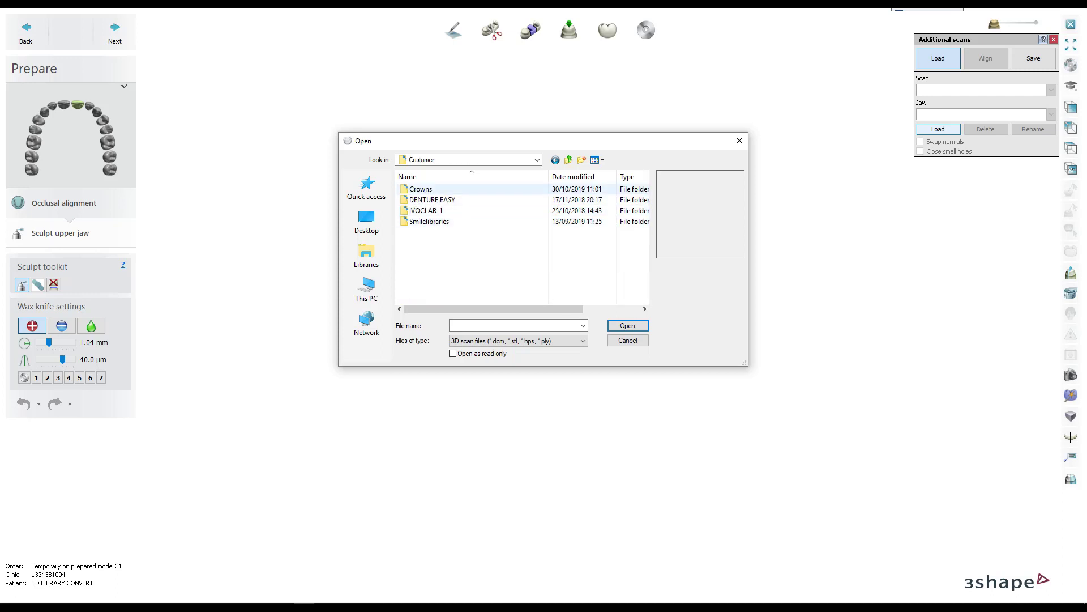
pyautogui.doubleClick(420, 189)
pyautogui.scroll(-3, 430, 264)
pyautogui.scroll(-3, 430, 264)
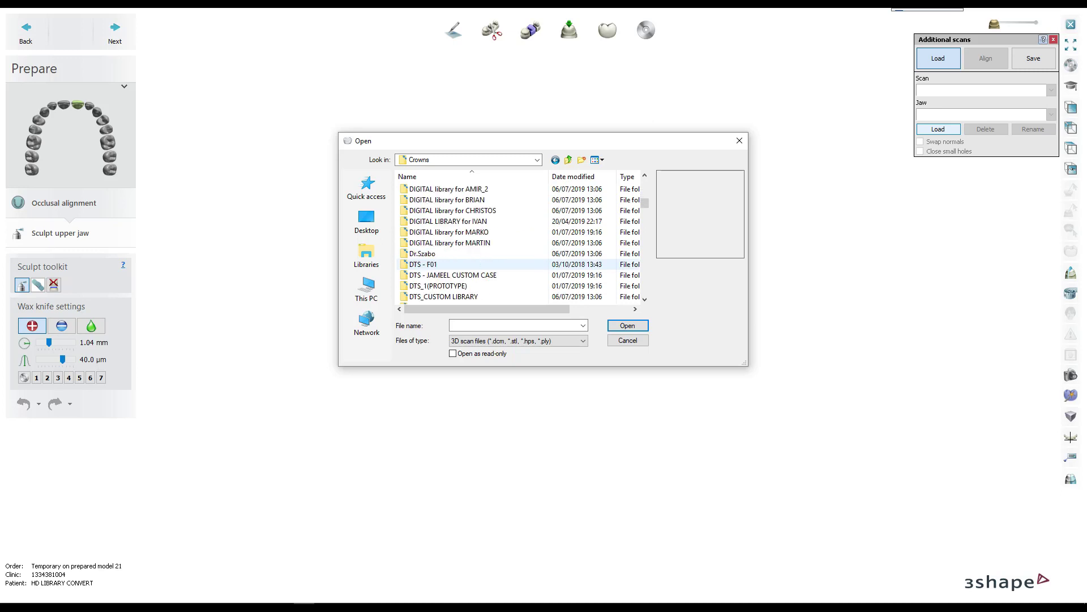
pyautogui.scroll(-3, 431, 264)
pyautogui.scroll(-2, 431, 264)
pyautogui.scroll(-3, 431, 264)
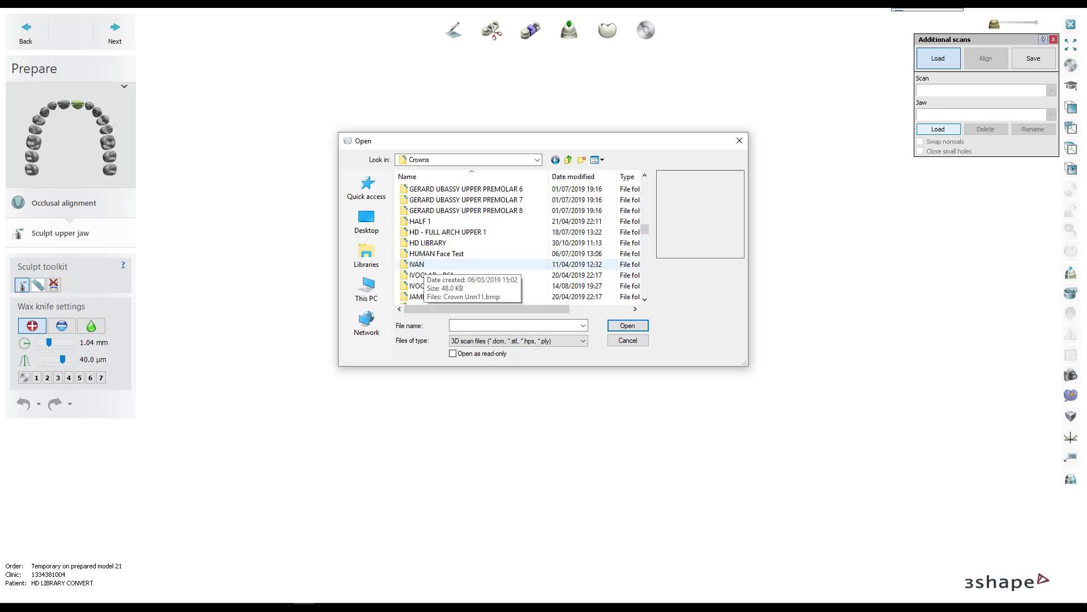
pyautogui.doubleClick(428, 242)
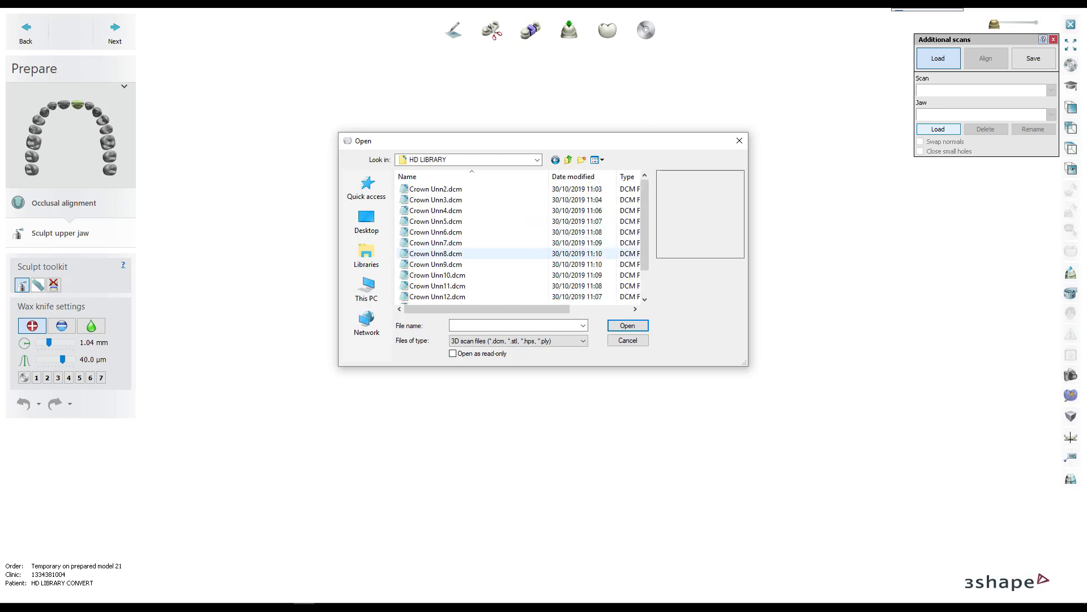
pyautogui.click(435, 188)
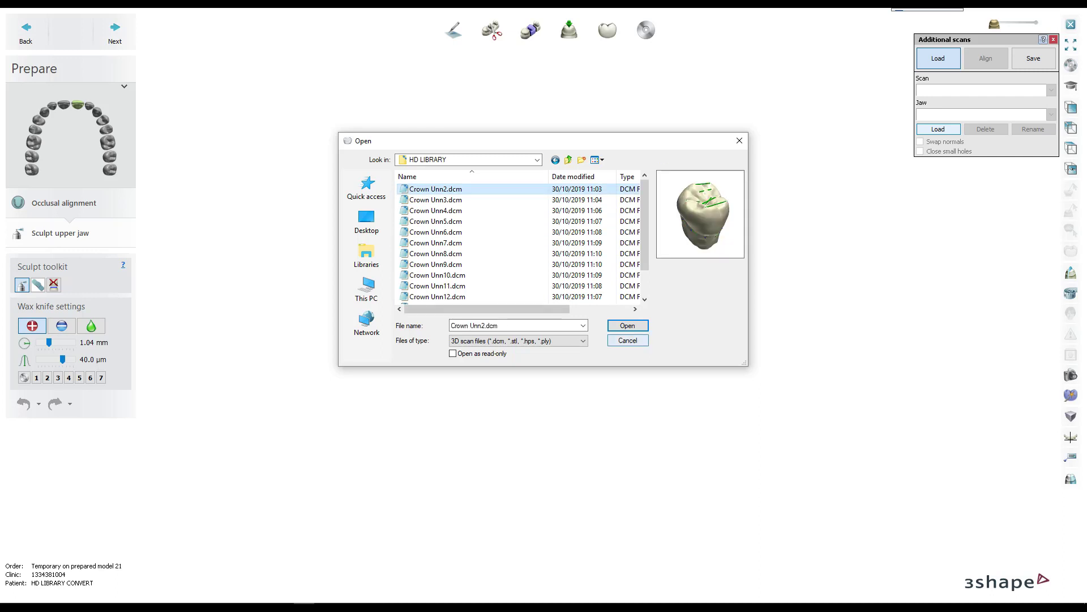
pyautogui.press('Return')
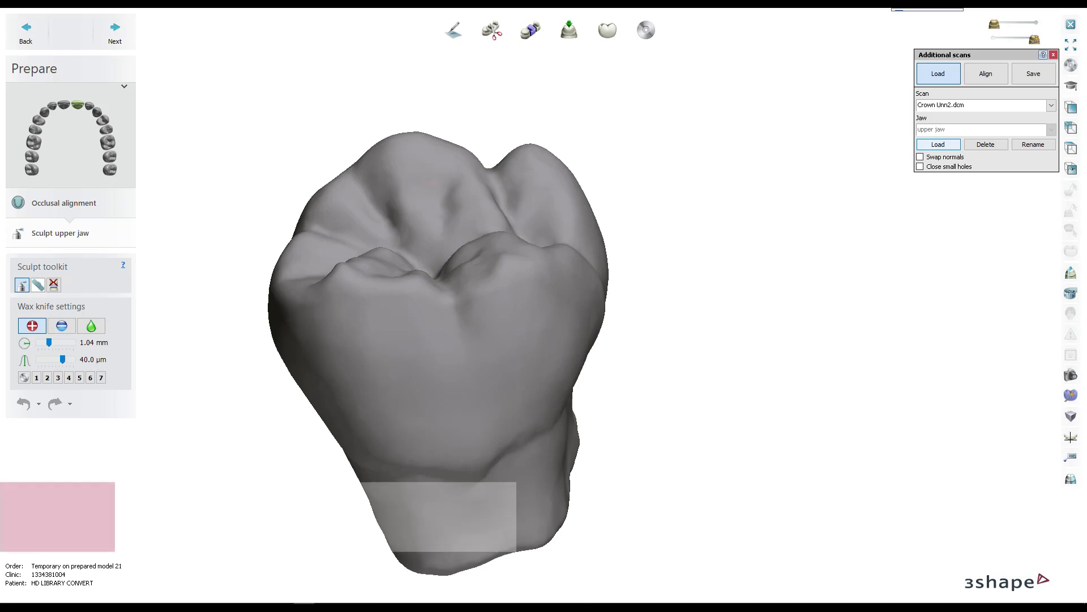
# - Add 17.stl from the Desktop's JAMEEL LIBRARY folder as another scan
pyautogui.click(939, 144)
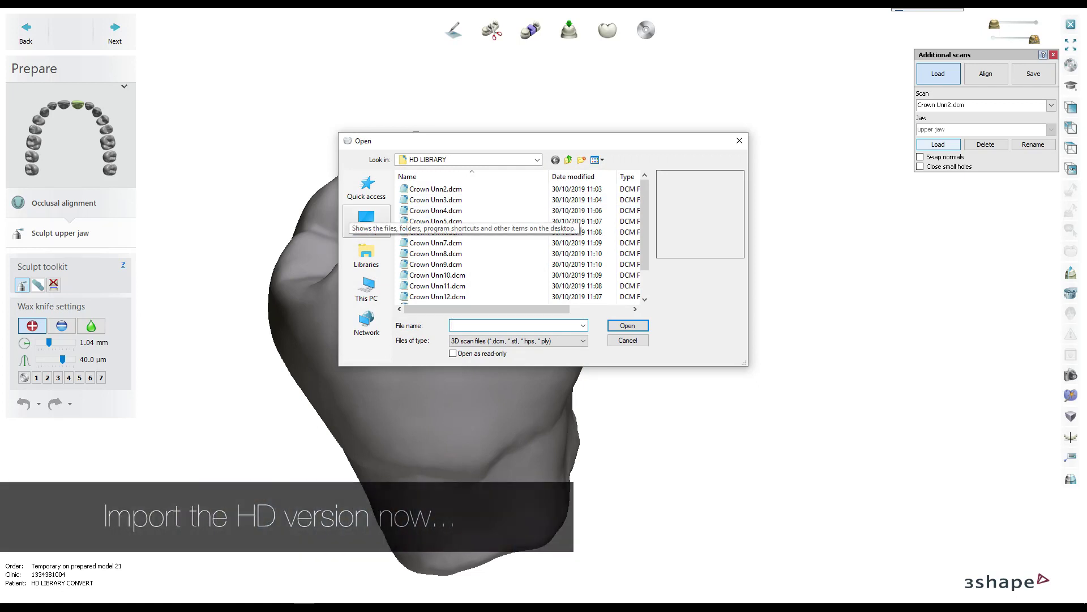
pyautogui.click(366, 218)
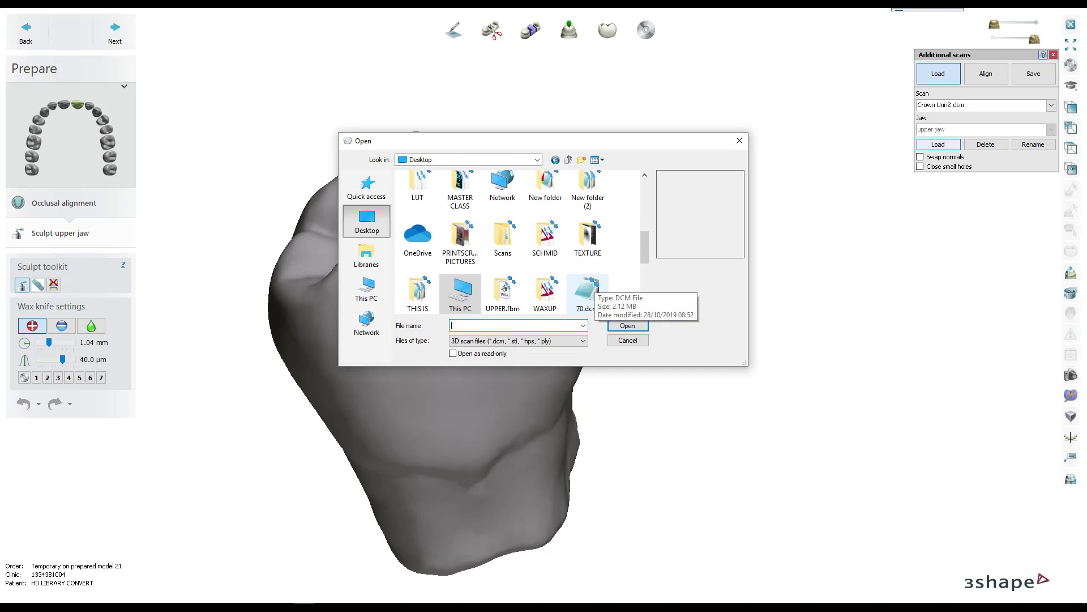
pyautogui.scroll(1, 521, 244)
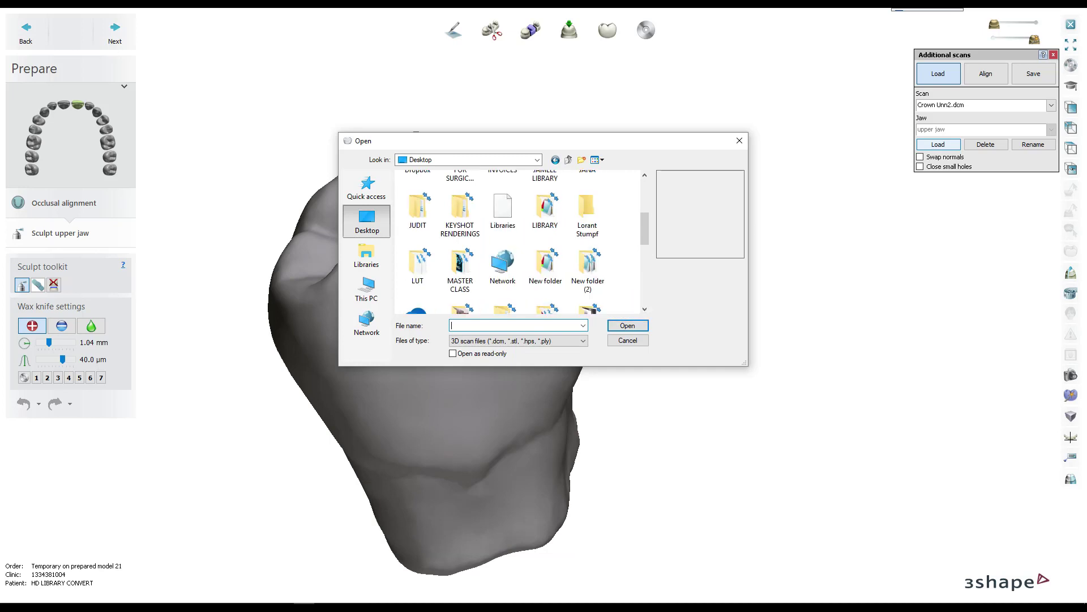
pyautogui.scroll(2, 521, 244)
pyautogui.doubleClick(544, 241)
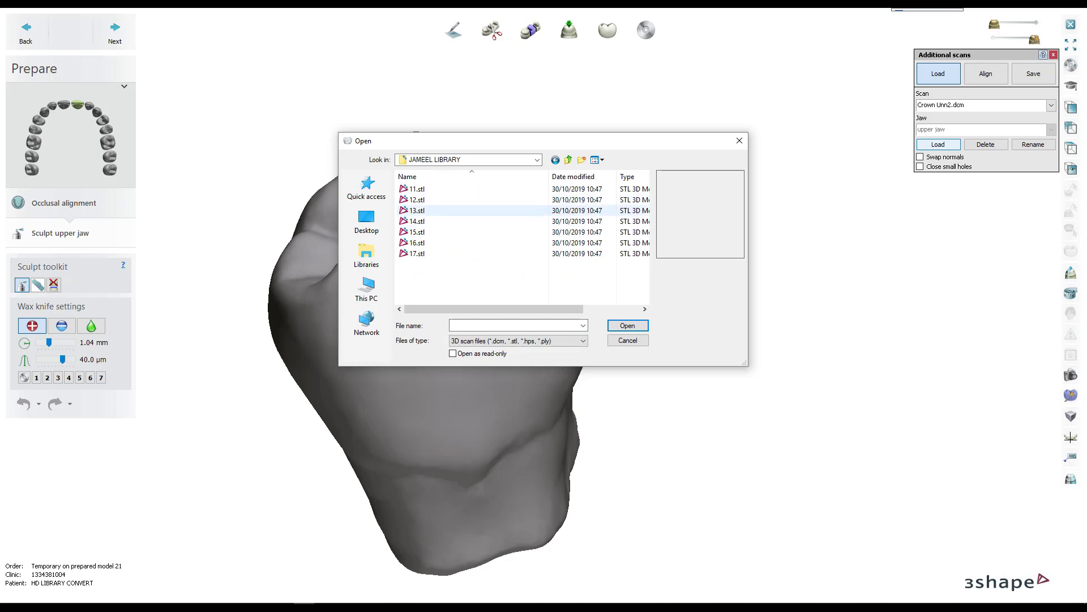
pyautogui.click(545, 253)
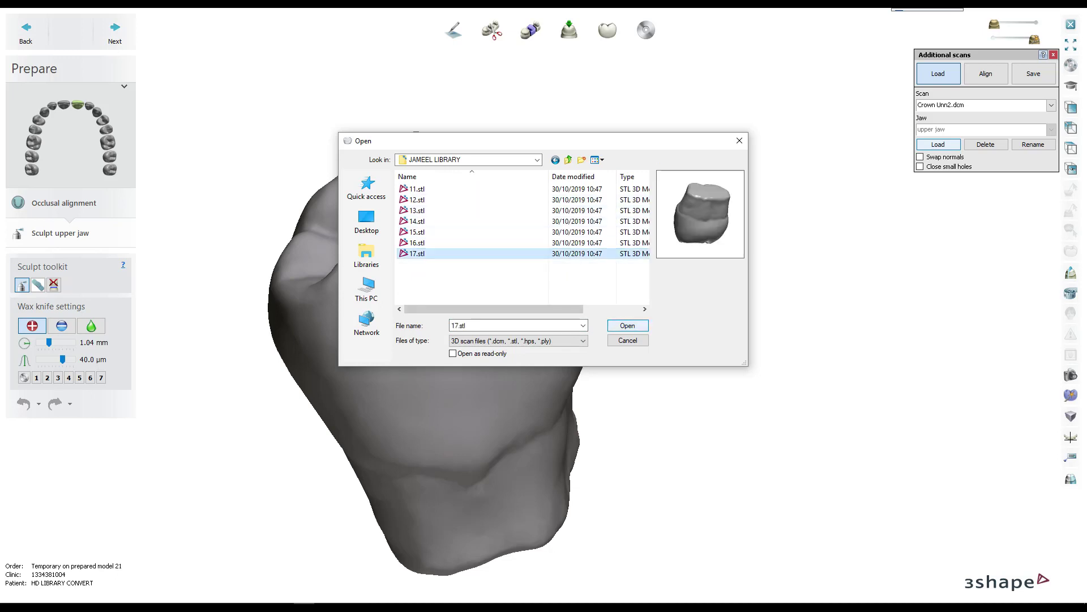
pyautogui.press('Return')
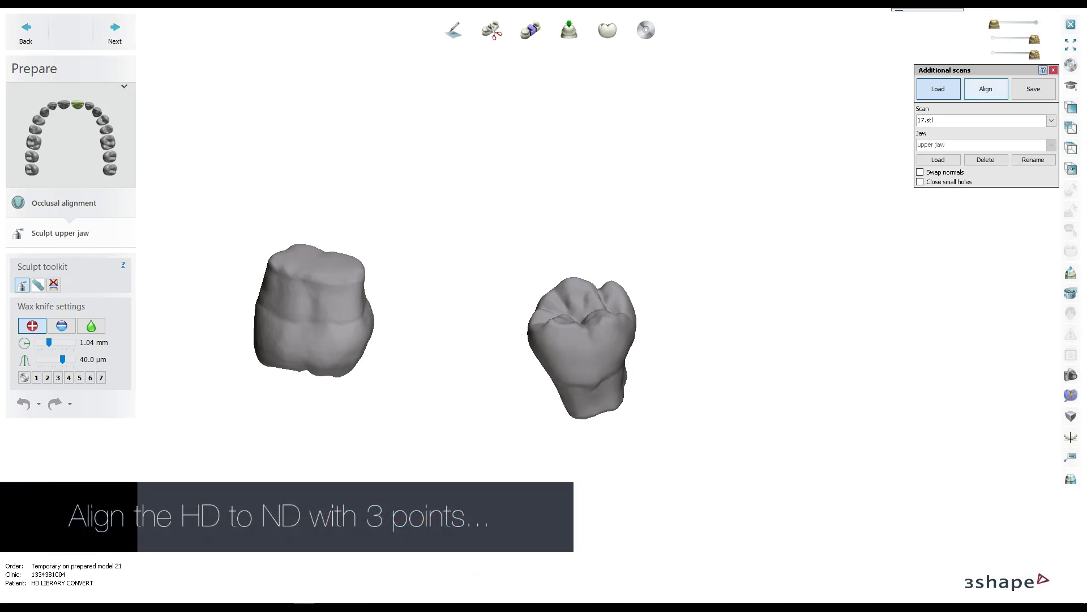
# - Align 17.stl onto Crown Unn2.dcm with 3-point alignment, then choose Save model
pyautogui.click(986, 88)
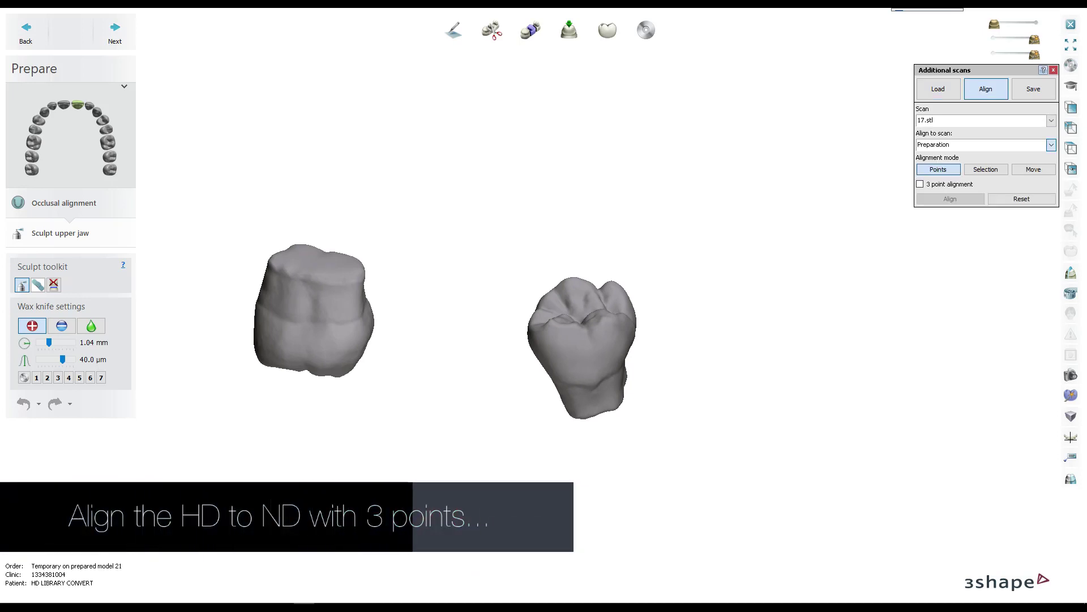
pyautogui.click(1052, 144)
pyautogui.click(963, 158)
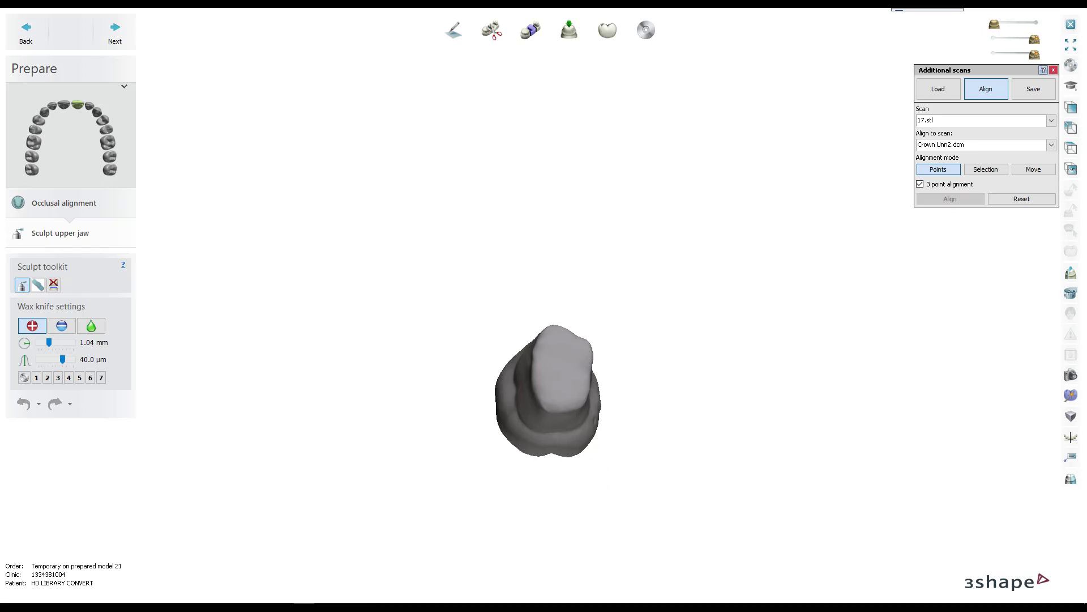
pyautogui.click(1034, 89)
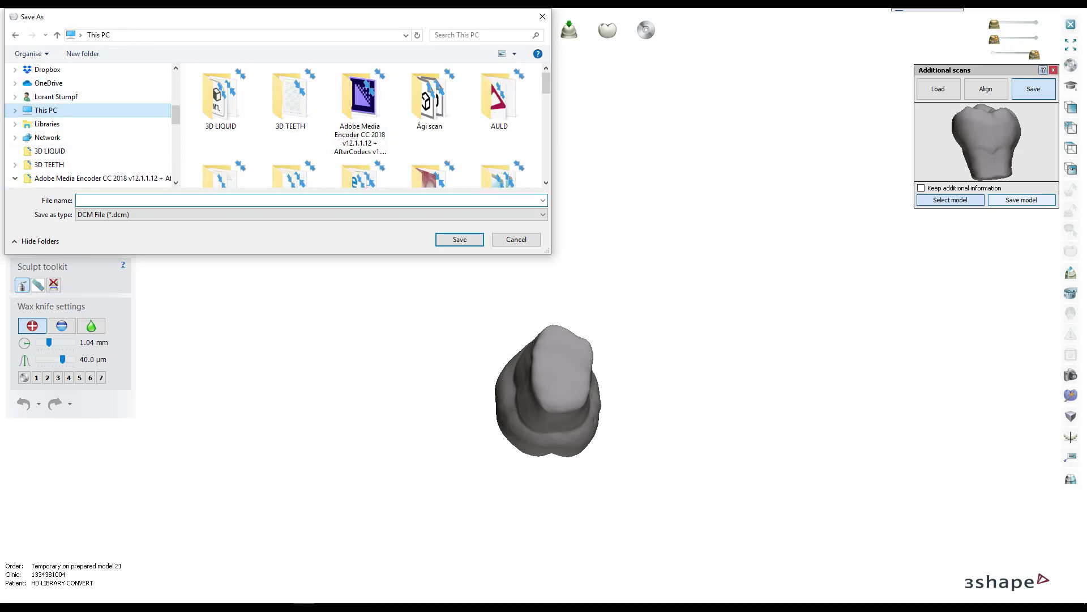
# - Browse the save dialog from C: to 3Shape Configuration\DentalSystem\...\library\Customer\Crowns
pyautogui.scroll(-3, 261, 85)
pyautogui.scroll(-1, 260, 85)
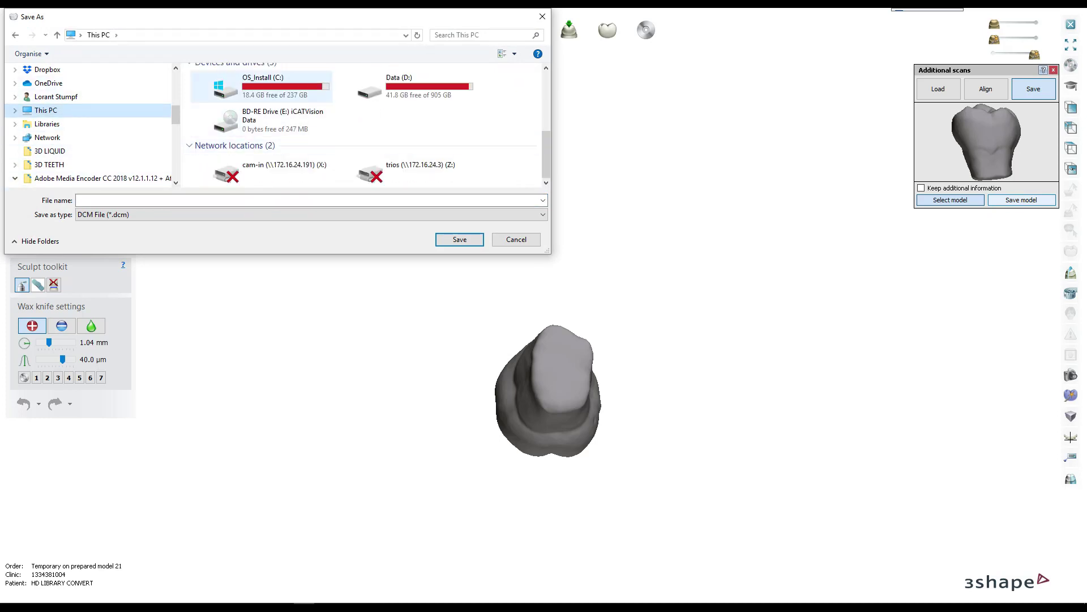
pyautogui.doubleClick(264, 85)
pyautogui.click(237, 122)
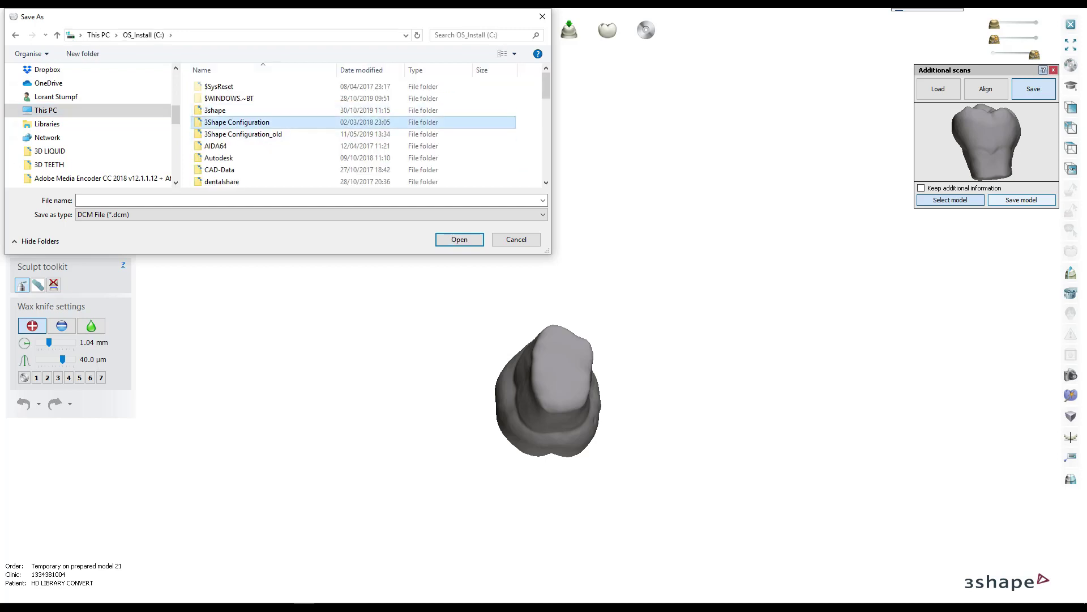
pyautogui.press('Return')
pyautogui.press('Down')
pyautogui.press('Return')
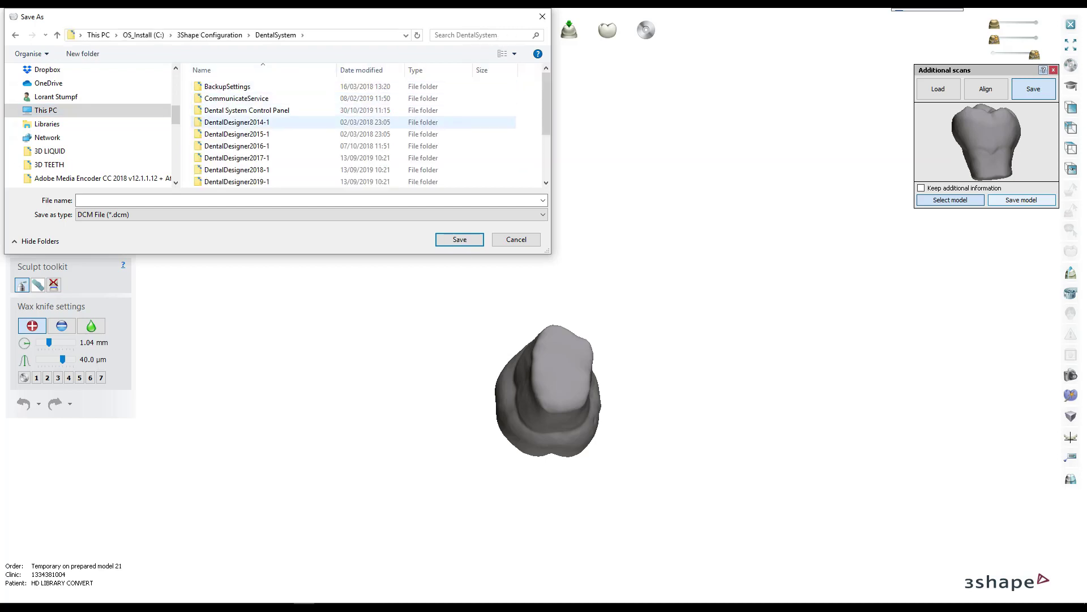
pyautogui.doubleClick(244, 110)
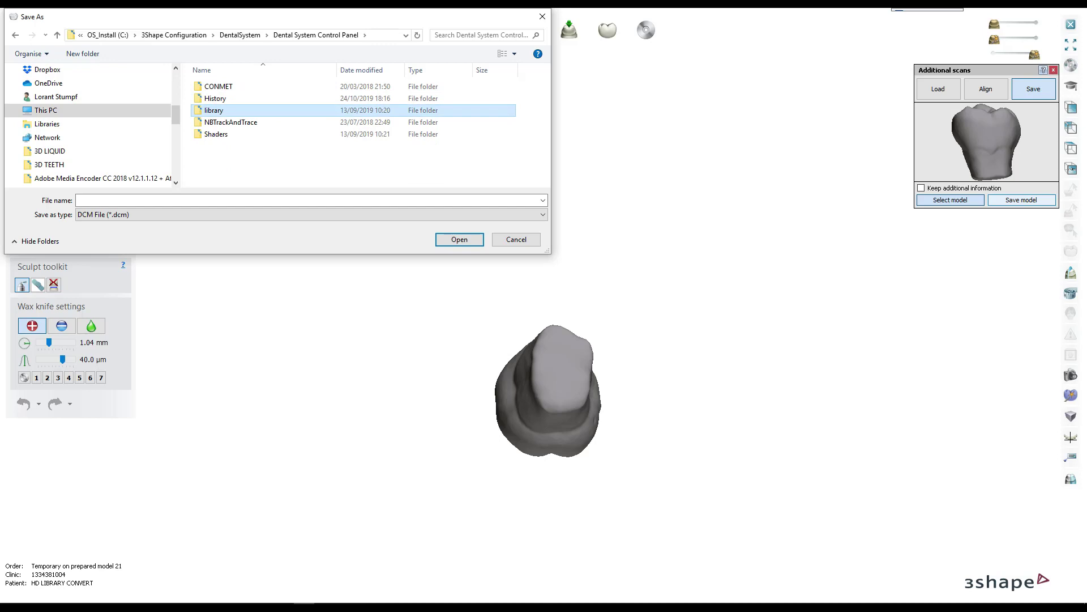
pyautogui.doubleClick(214, 110)
pyautogui.doubleClick(218, 134)
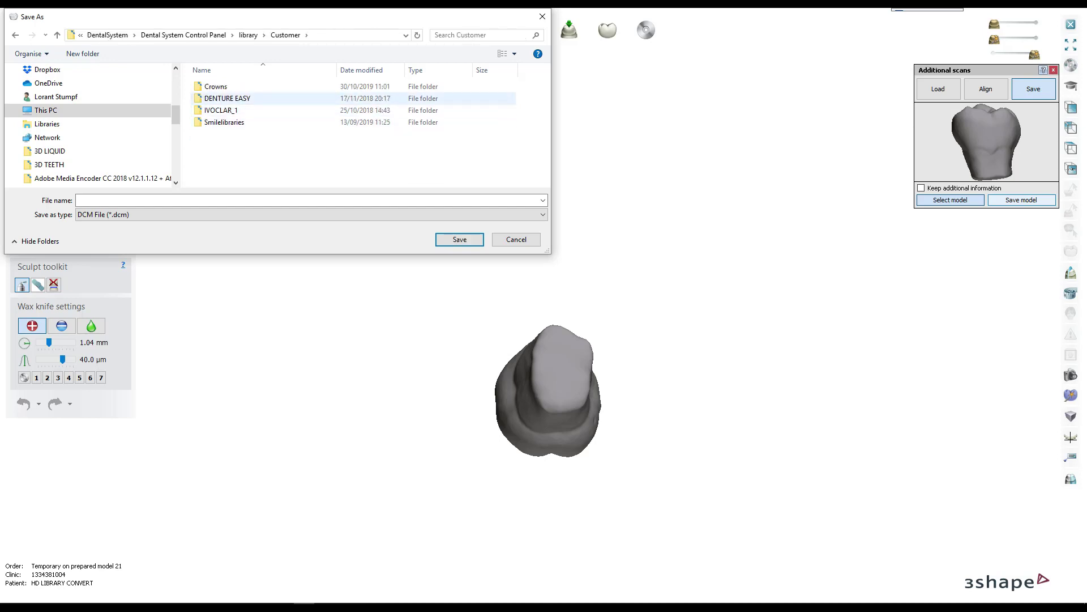
pyautogui.doubleClick(216, 86)
# - Save the aligned tooth over Crown Unn2.dcm in the HD LIBRARY folder
pyautogui.scroll(-2, 283, 133)
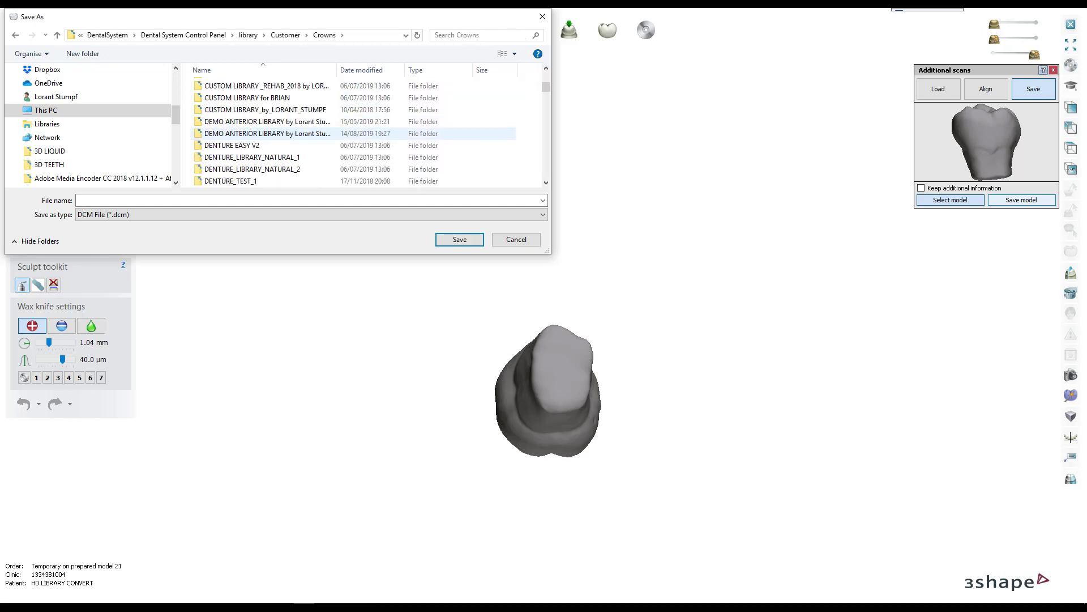
pyautogui.scroll(-2, 283, 133)
pyautogui.scroll(-2, 283, 133)
pyautogui.scroll(-2, 252, 136)
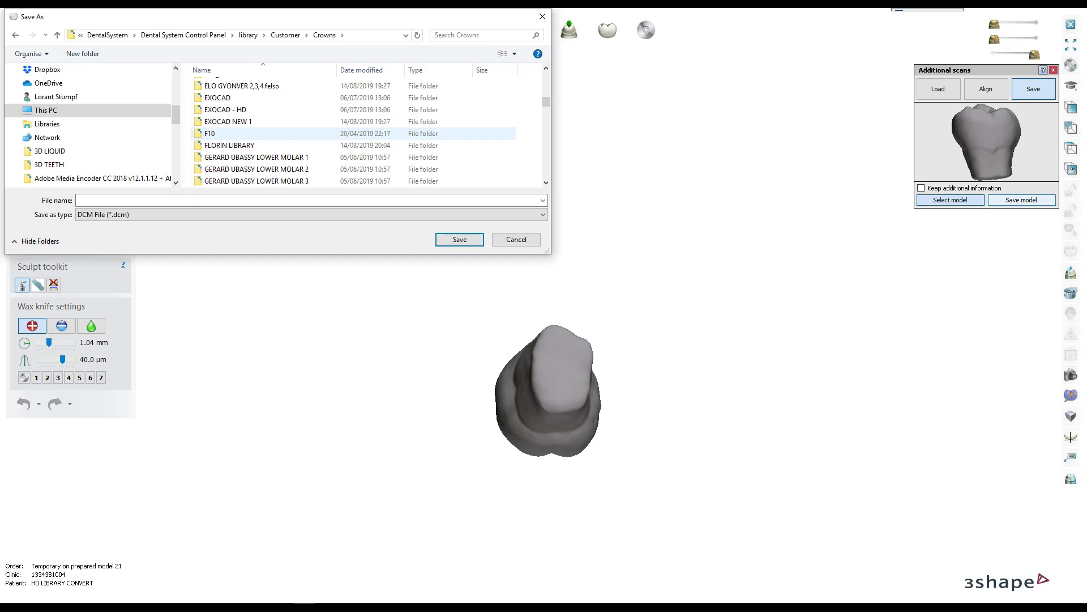
pyautogui.scroll(-2, 252, 136)
pyautogui.scroll(-1, 252, 139)
pyautogui.scroll(-1, 252, 145)
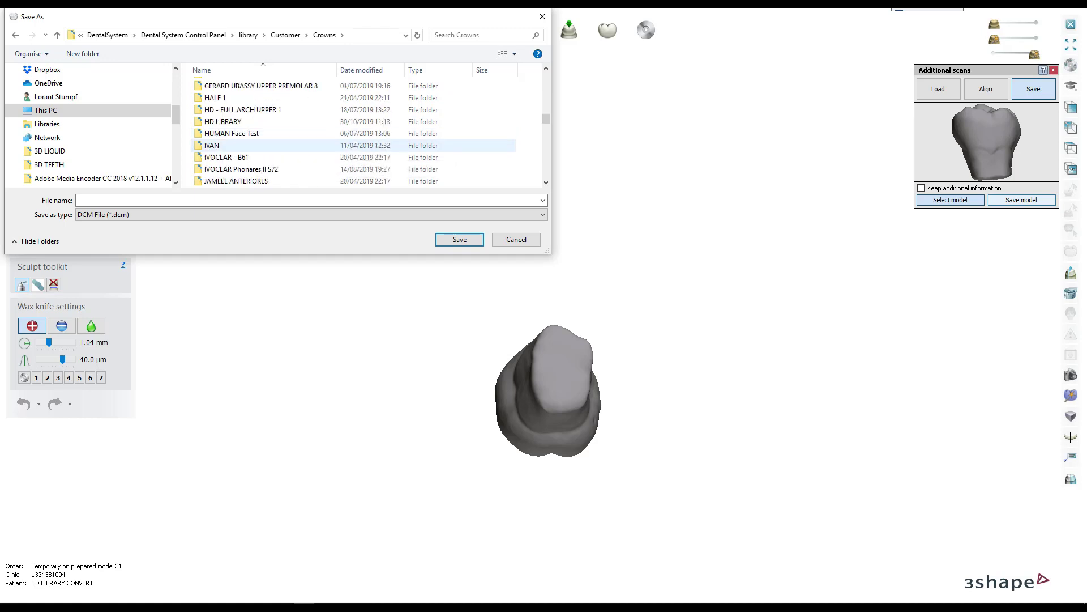
pyautogui.doubleClick(227, 121)
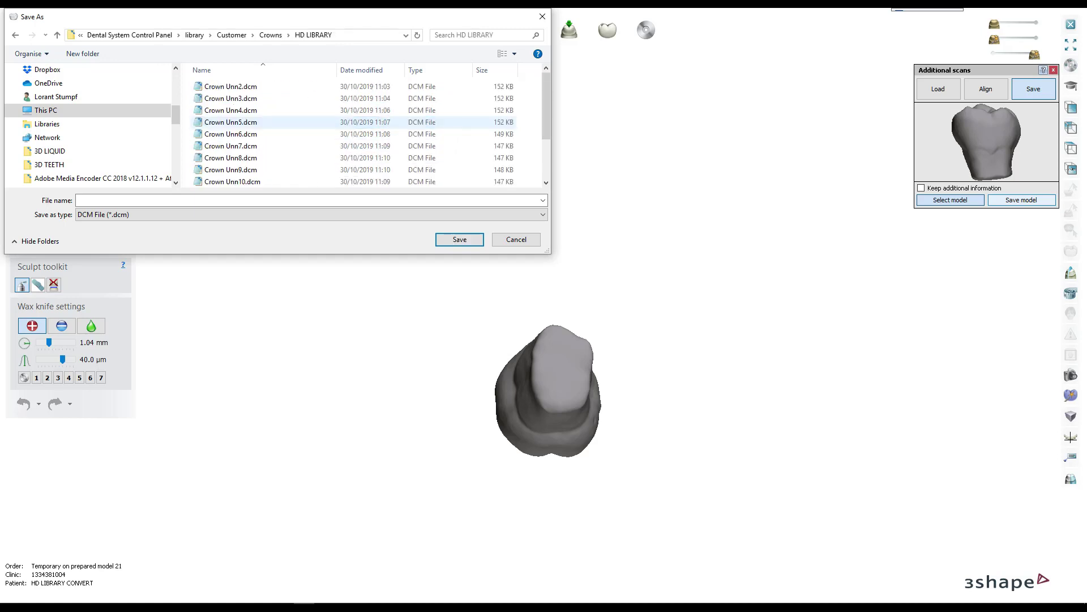
pyautogui.click(232, 86)
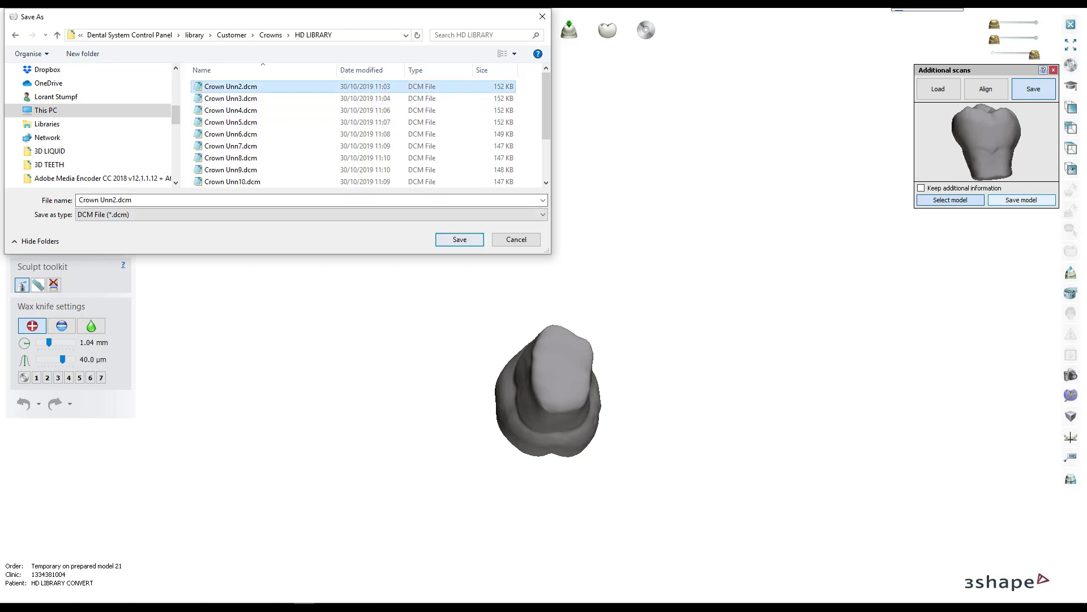
pyautogui.press('Return')
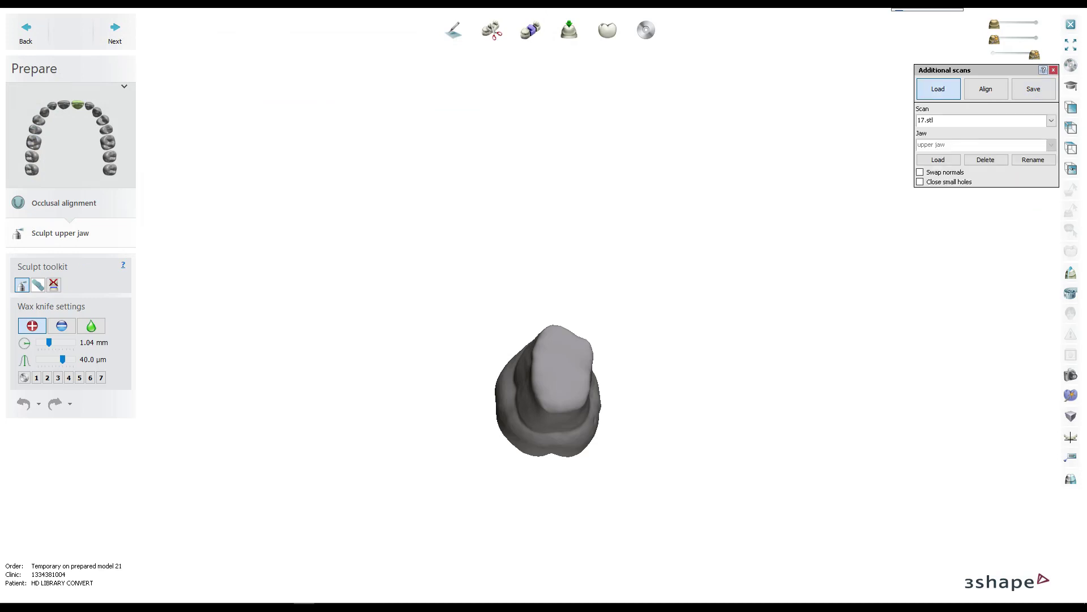
# - Delete both the 17.stl and Crown Unn2.dcm scans from the scene
pyautogui.click(985, 159)
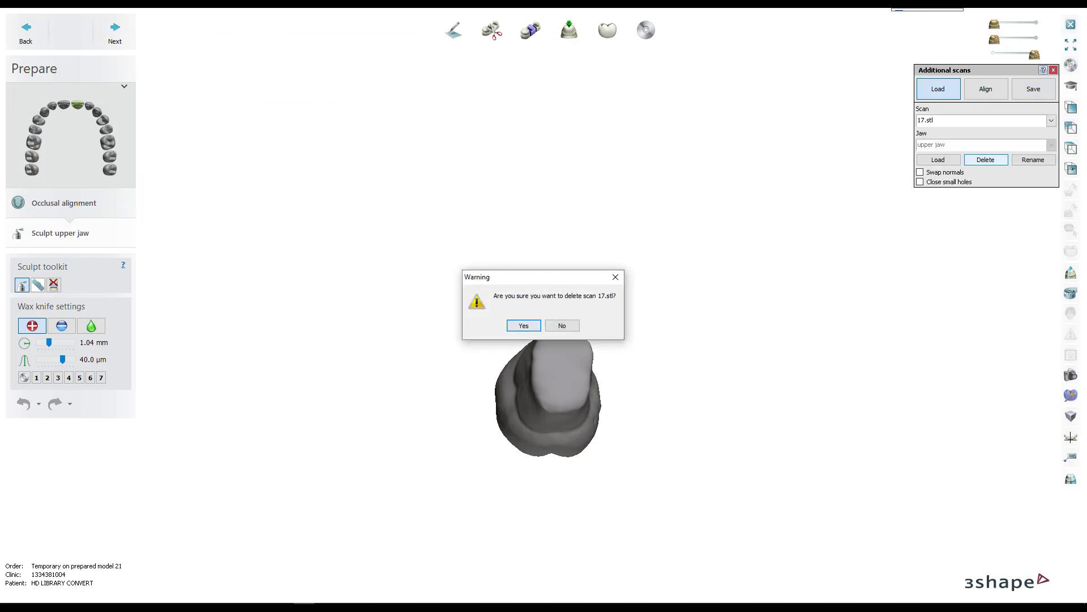
pyautogui.click(523, 325)
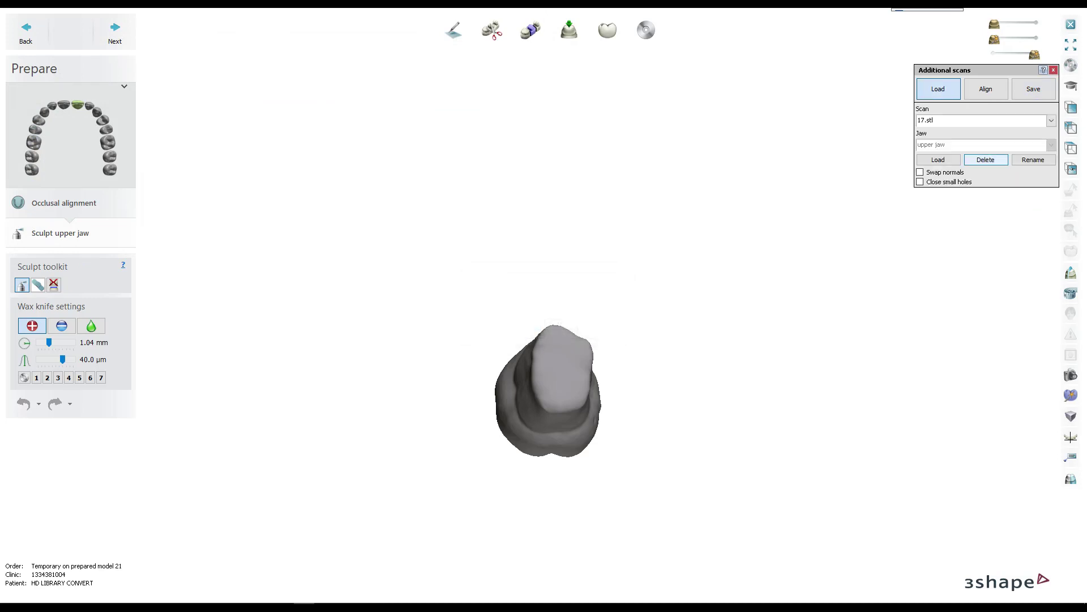
pyautogui.click(985, 144)
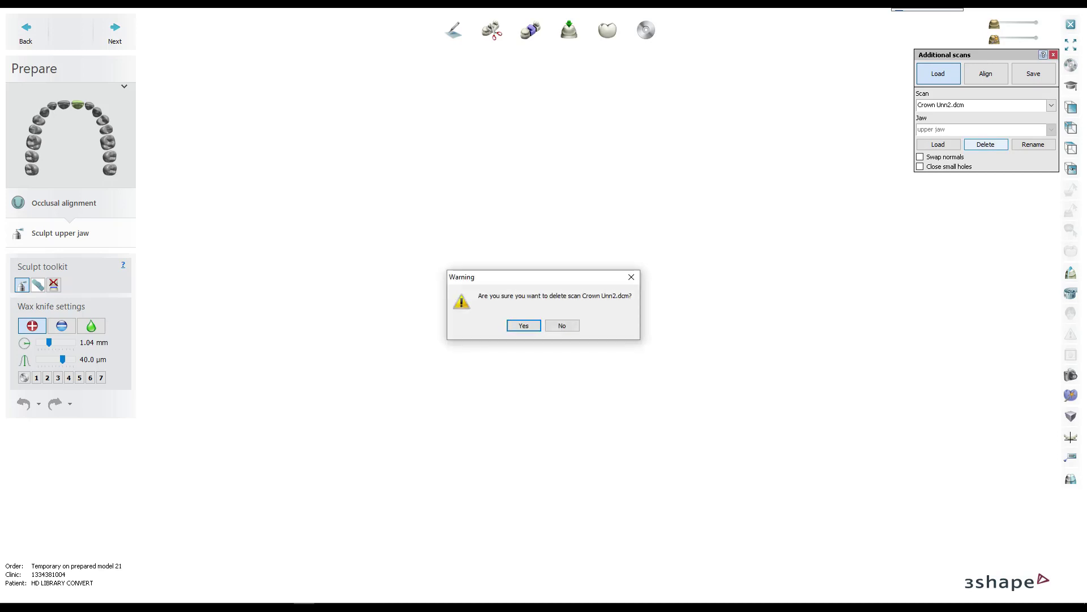
pyautogui.press('Return')
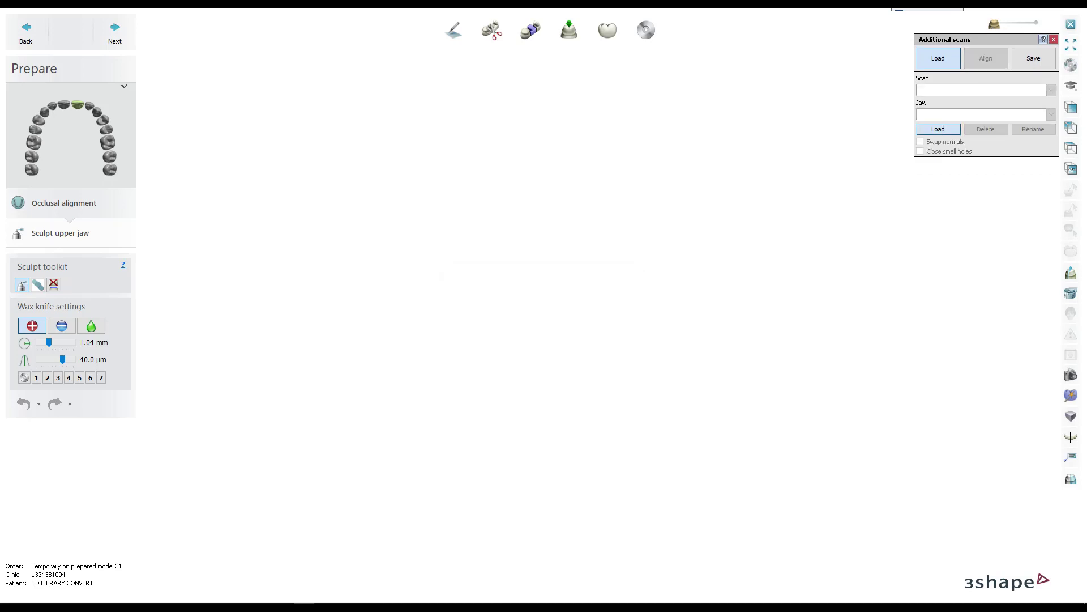
# - Load the next JAMEEL LIBRARY tooth scan, then close Dental Designer, dismissing the no-output notice
pyautogui.press('Return')
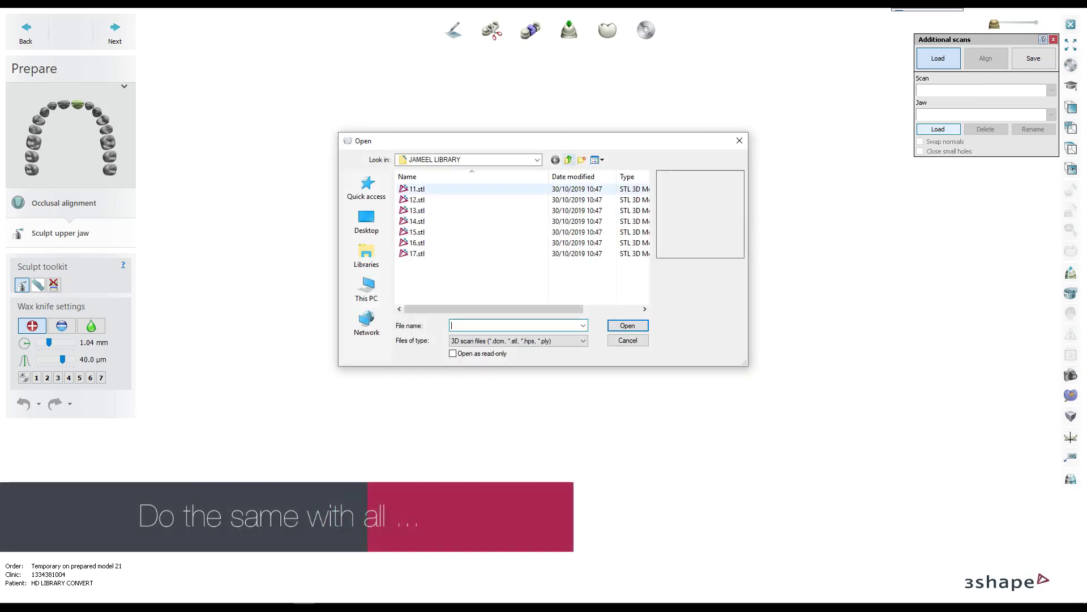
pyautogui.press('F4')
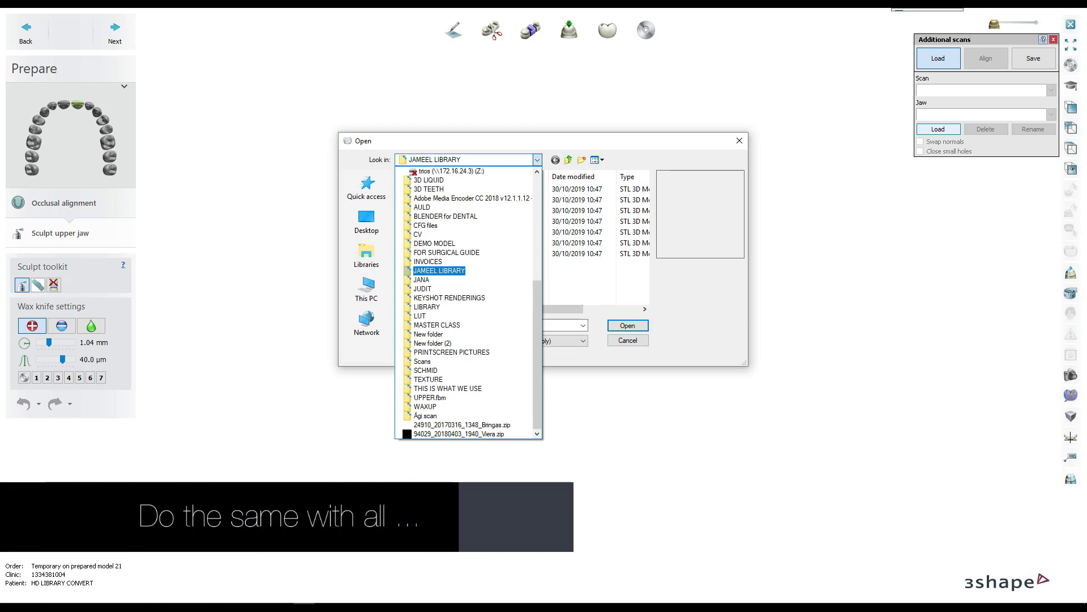
pyautogui.press('Return')
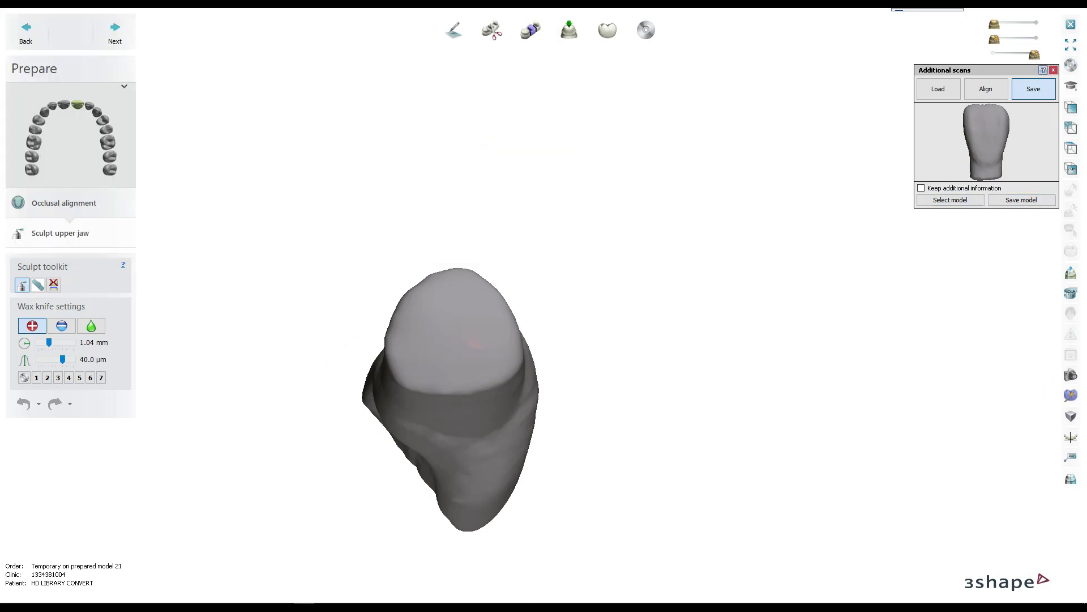
pyautogui.press('Return')
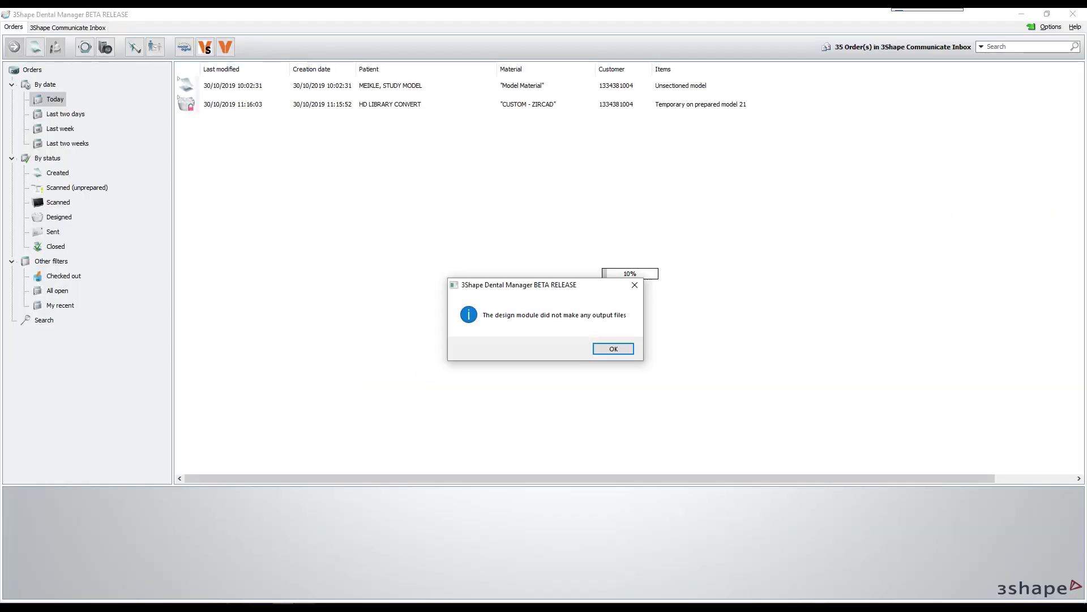
pyautogui.press('Return')
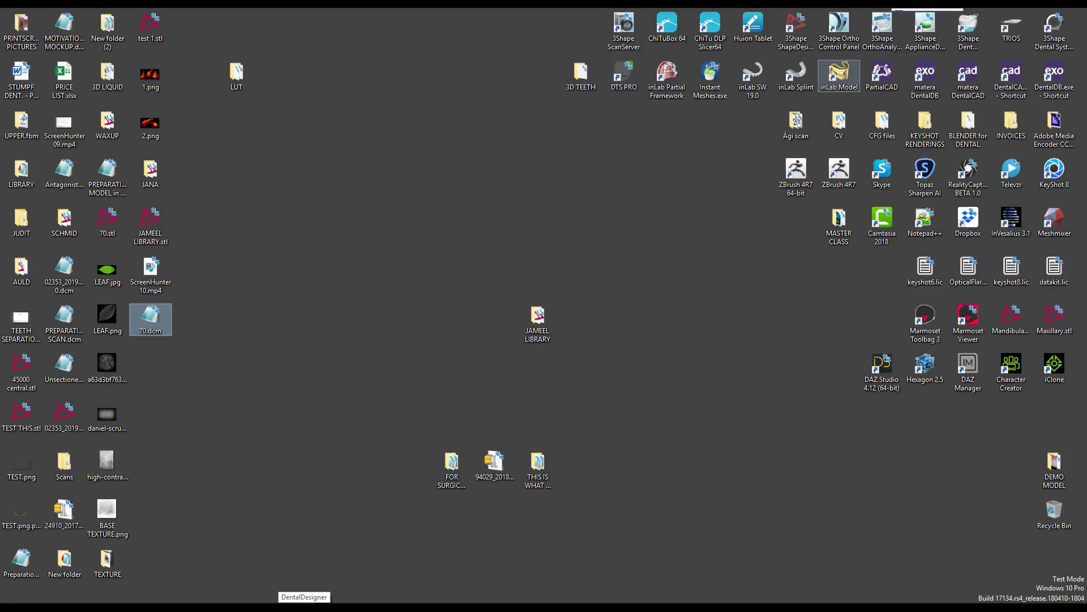
# - Launch 3Shape Dental System from its desktop icon to reach the smile libraries editor
pyautogui.doubleClick(1055, 31)
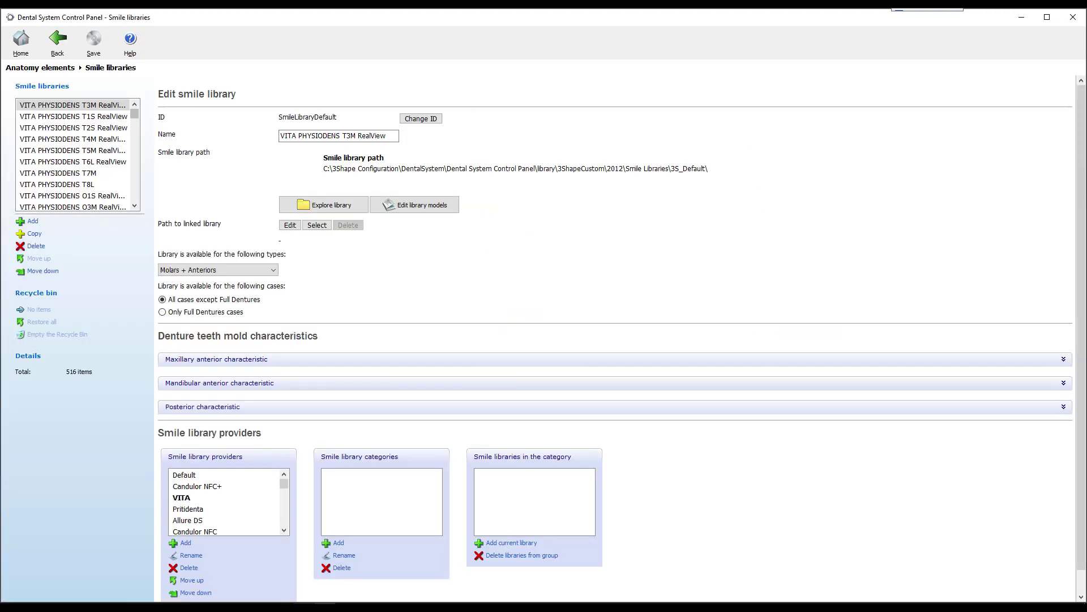
# - Import teeth from the library\Customer\Crowns\HD LIBRARY folder as a new smile library
pyautogui.moveTo(134, 114); pyautogui.dragTo(134, 195)
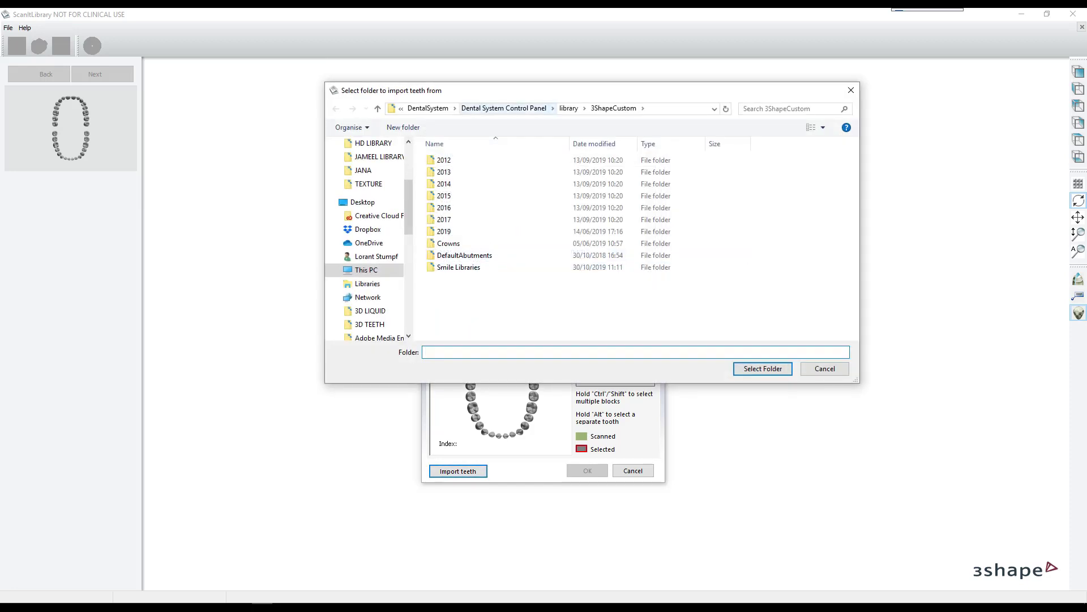
pyautogui.click(569, 108)
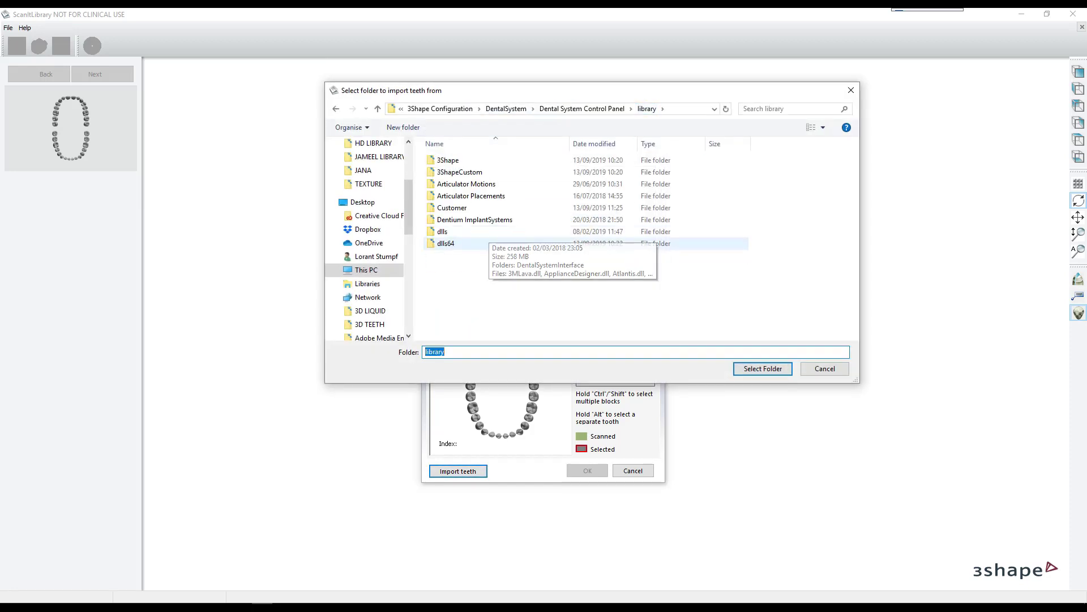
pyautogui.doubleClick(450, 208)
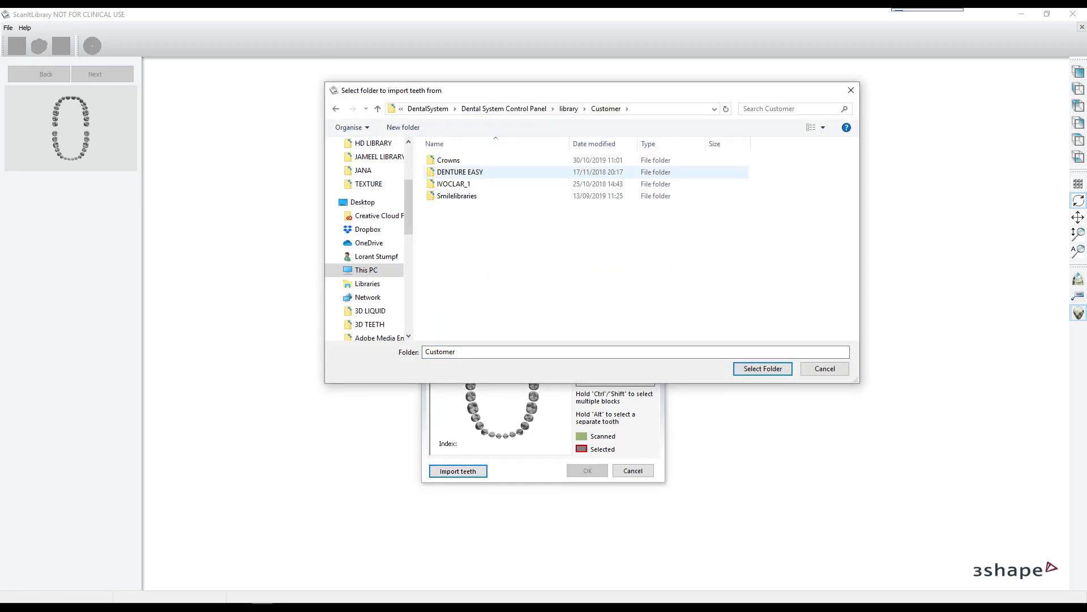
pyautogui.doubleClick(449, 160)
pyautogui.scroll(-4, 473, 262)
pyautogui.scroll(-4, 473, 263)
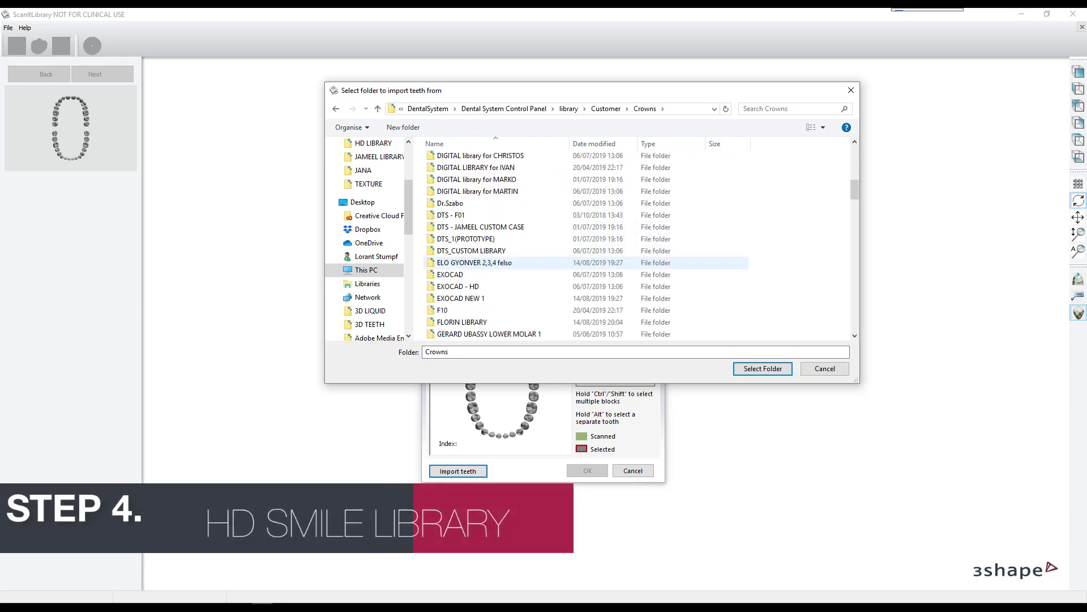
pyautogui.scroll(-5, 473, 263)
pyautogui.scroll(-5, 473, 262)
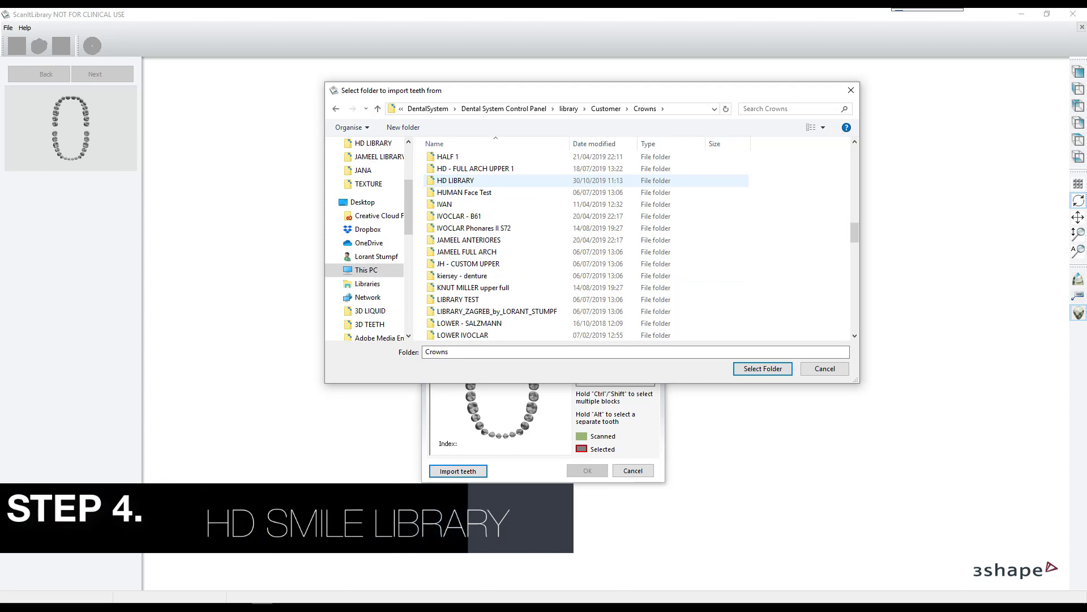
pyautogui.click(455, 181)
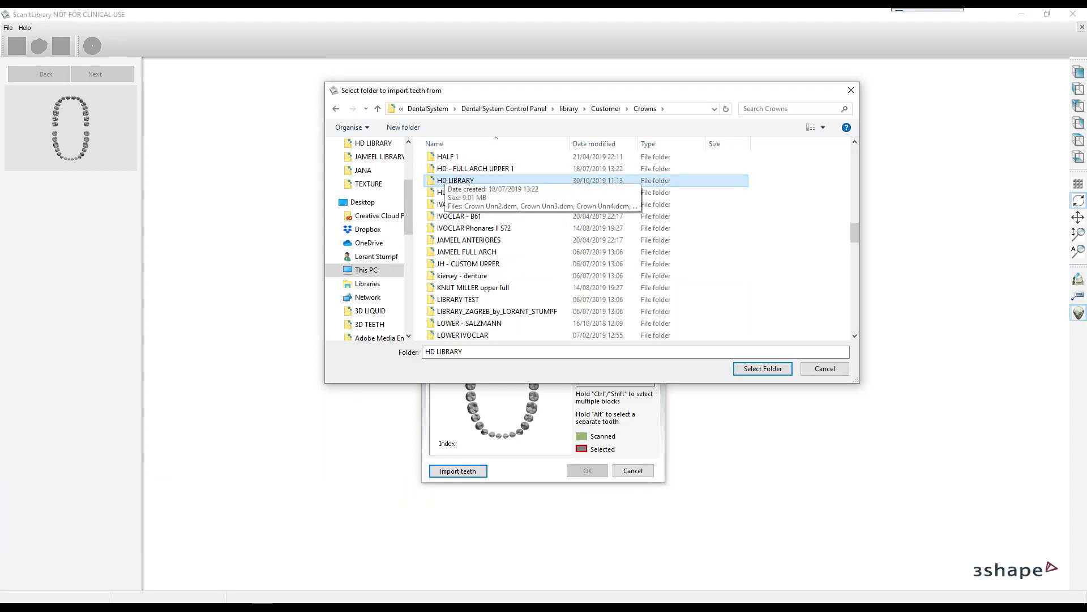
pyautogui.click(763, 368)
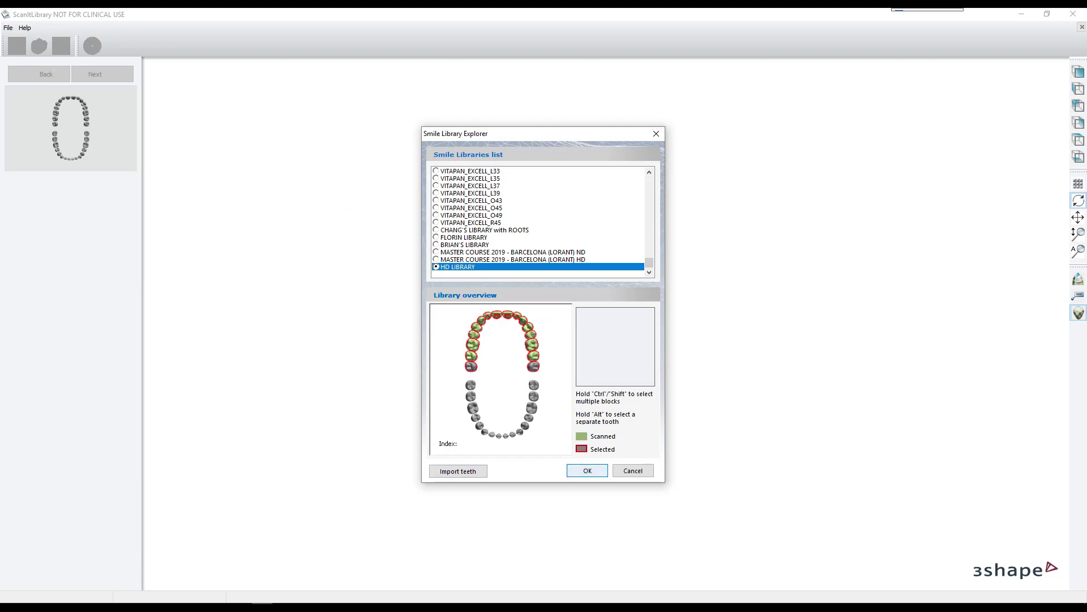
# - Open HD LIBRARY and accept its library models to proceed to smile composition
pyautogui.press('Return')
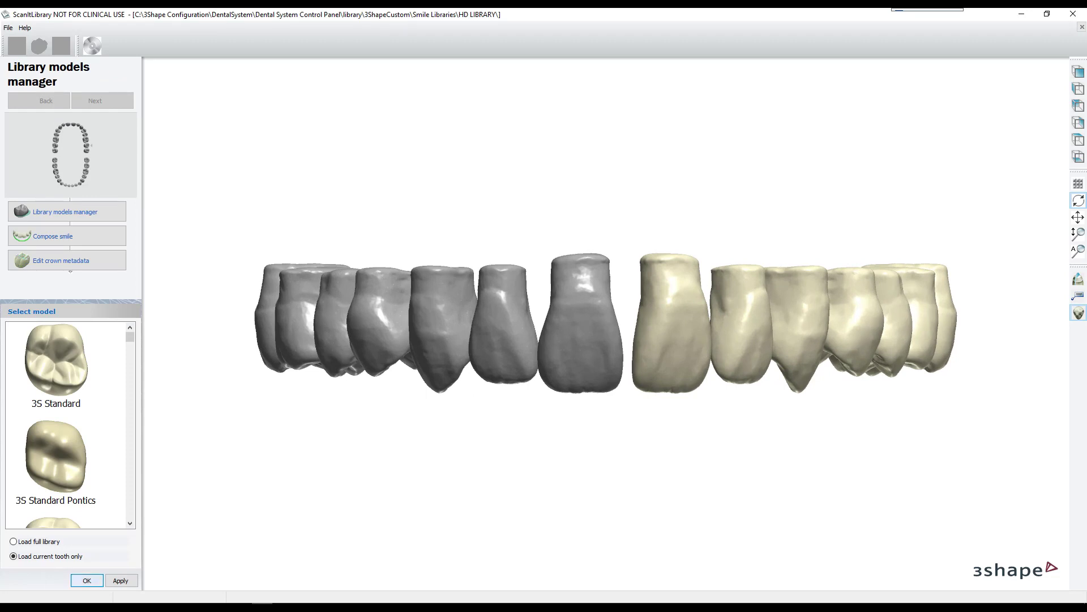
pyautogui.press('Return')
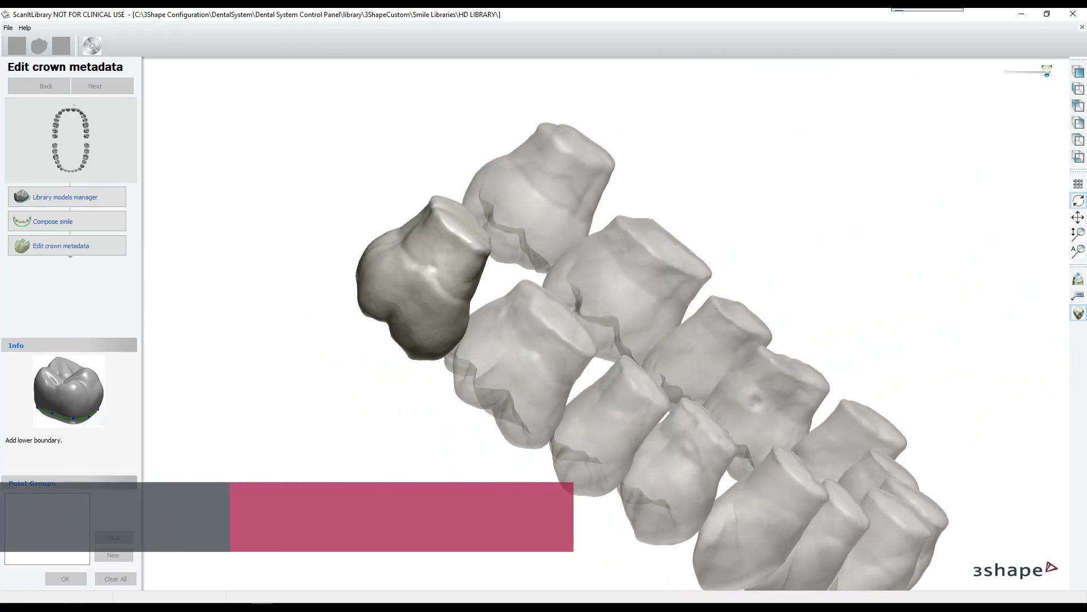
# - Trace a lower morphing boundary around the molar crown with three points and close it
pyautogui.click(458, 283)
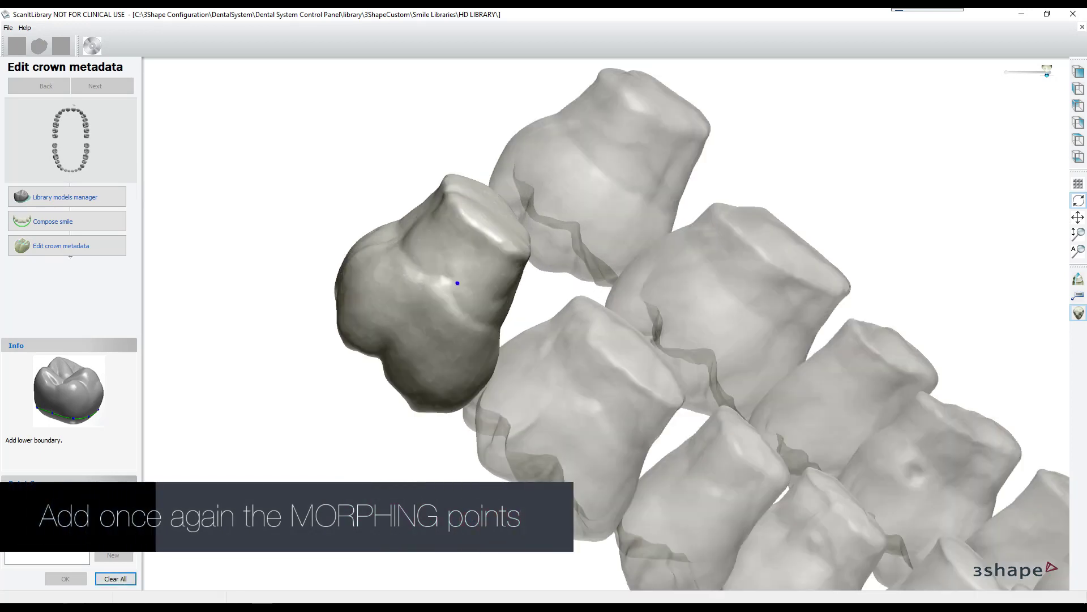
pyautogui.click(432, 263)
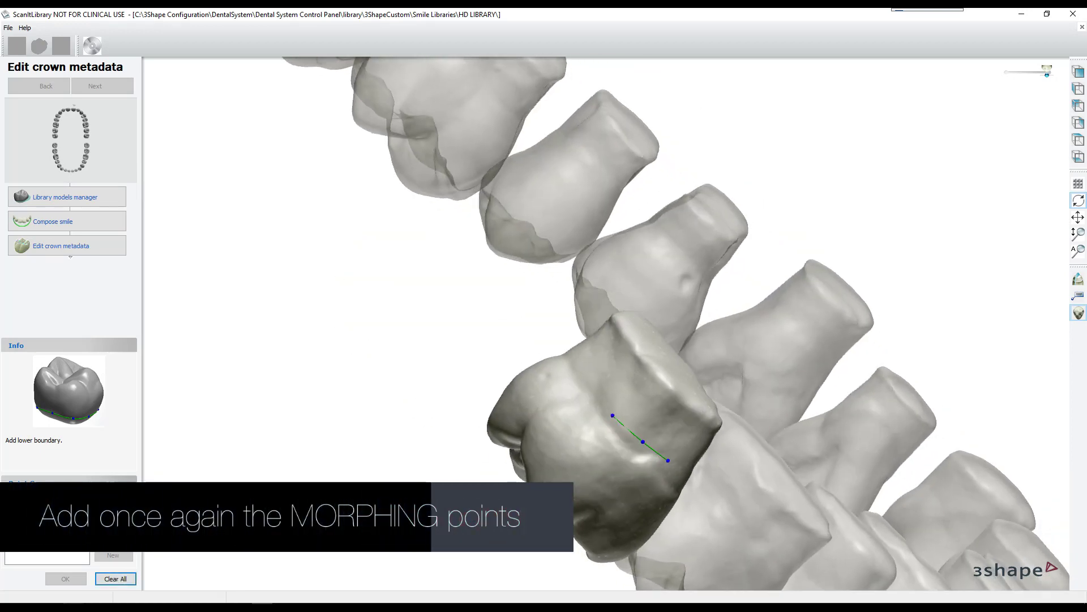
pyautogui.click(590, 399)
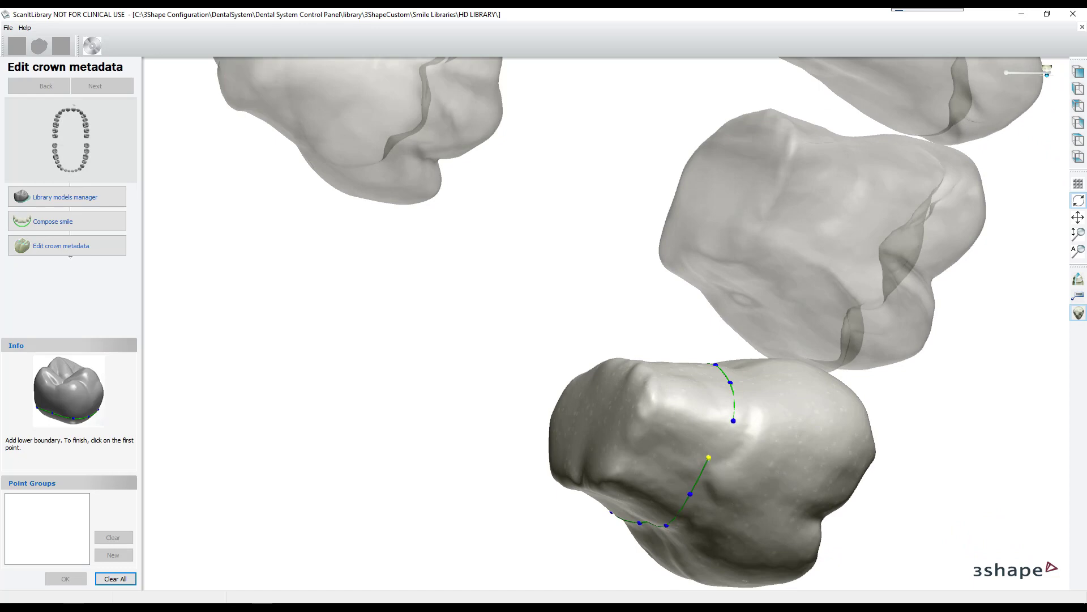
pyautogui.click(709, 456)
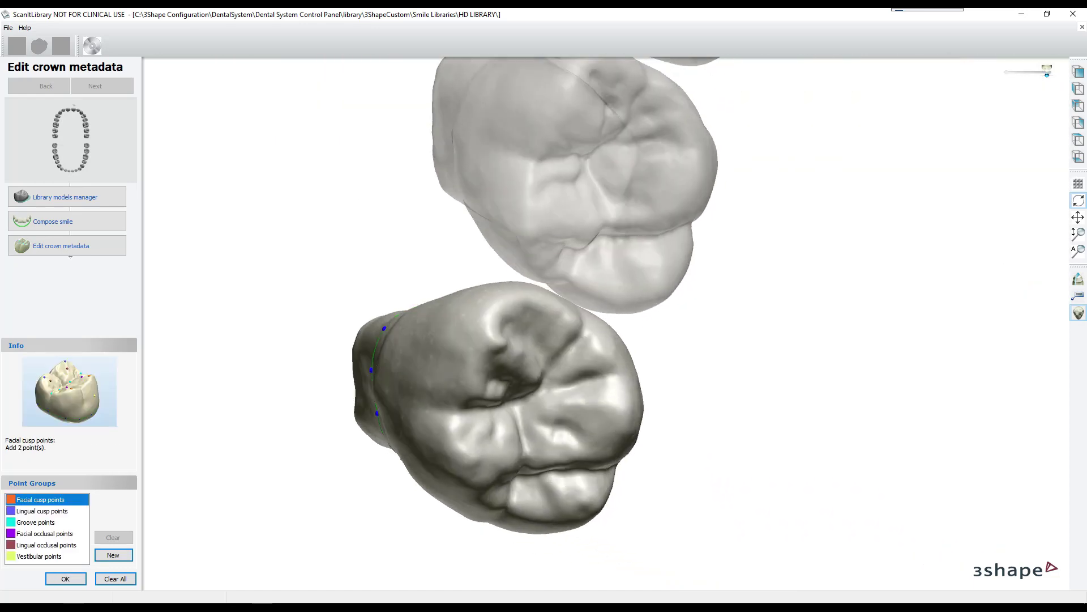
# - Place facial and lingual cusp and occlusal points on the molar, then finish crown metadata
pyautogui.click(461, 452)
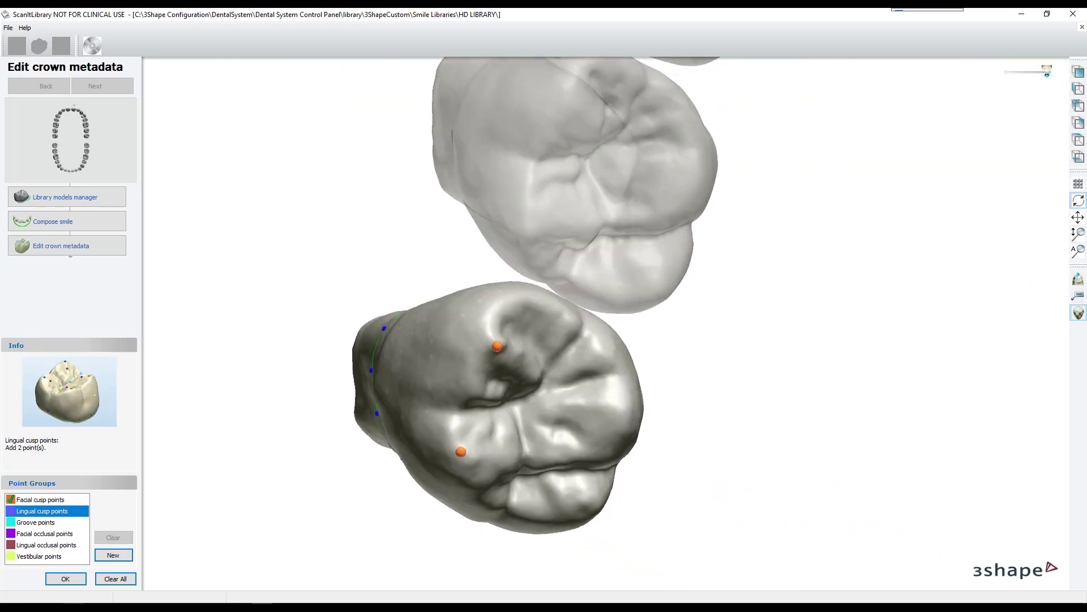
pyautogui.click(589, 506)
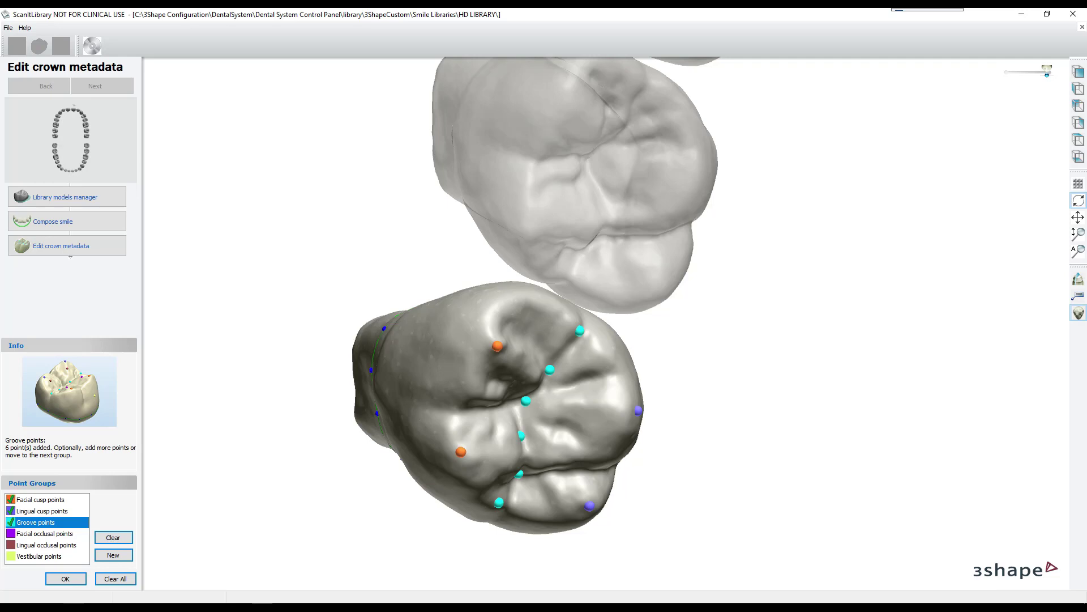
pyautogui.press('Down')
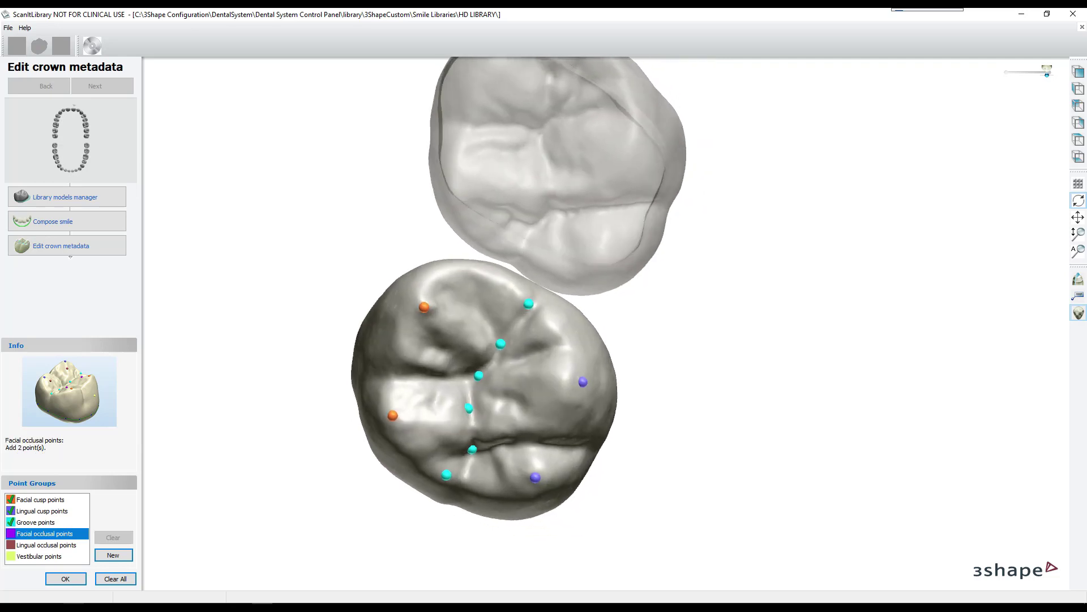
pyautogui.click(440, 419)
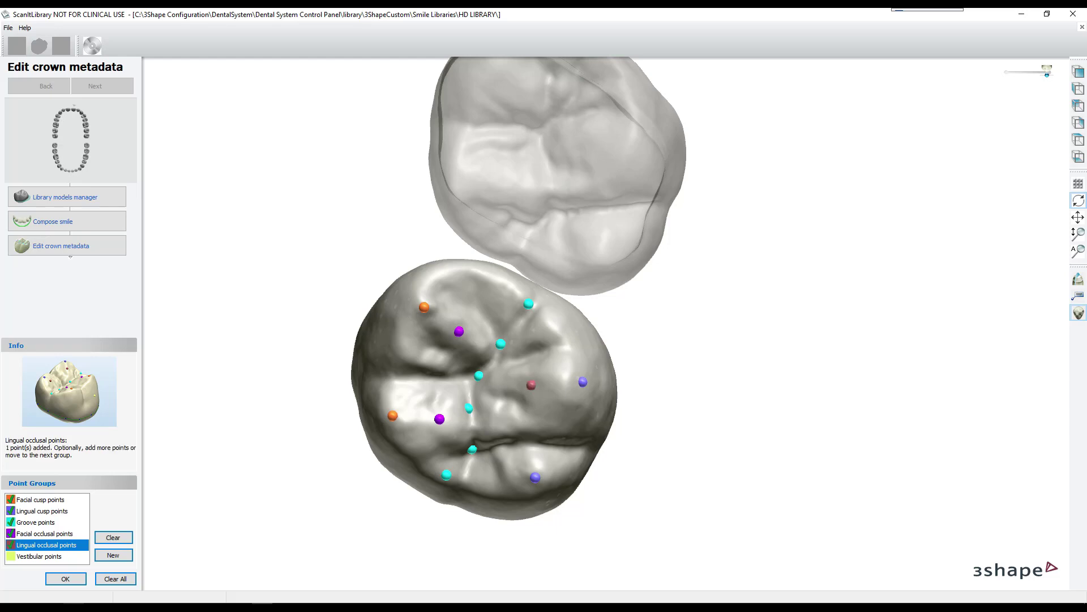
pyautogui.click(511, 464)
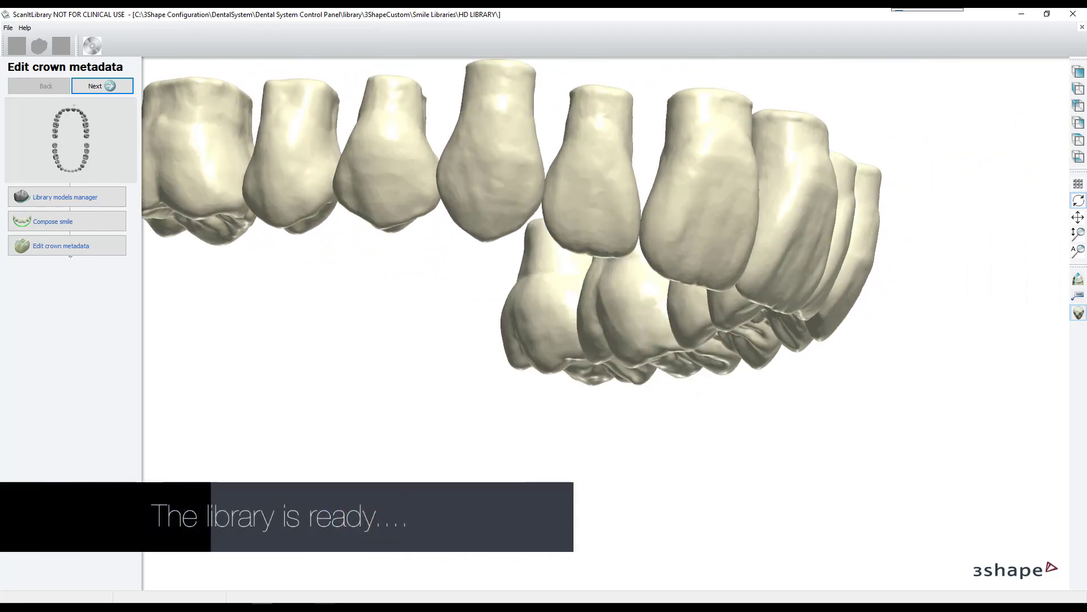
pyautogui.press('Return')
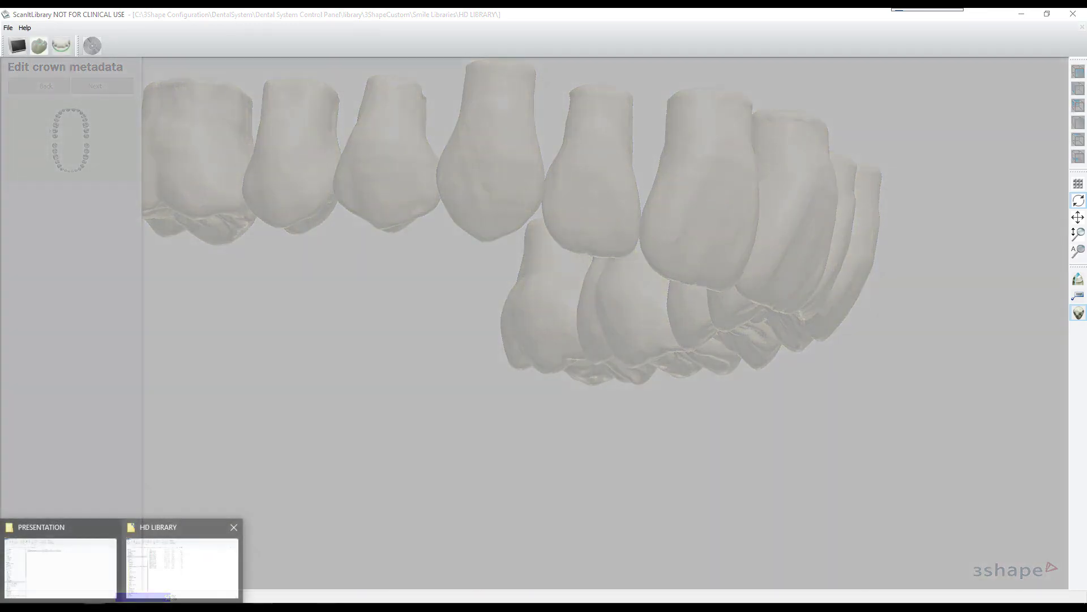
# - Browse from the HD LIBRARY crowns folder to library\Customer, then return to the Control Panel
pyautogui.click(181, 561)
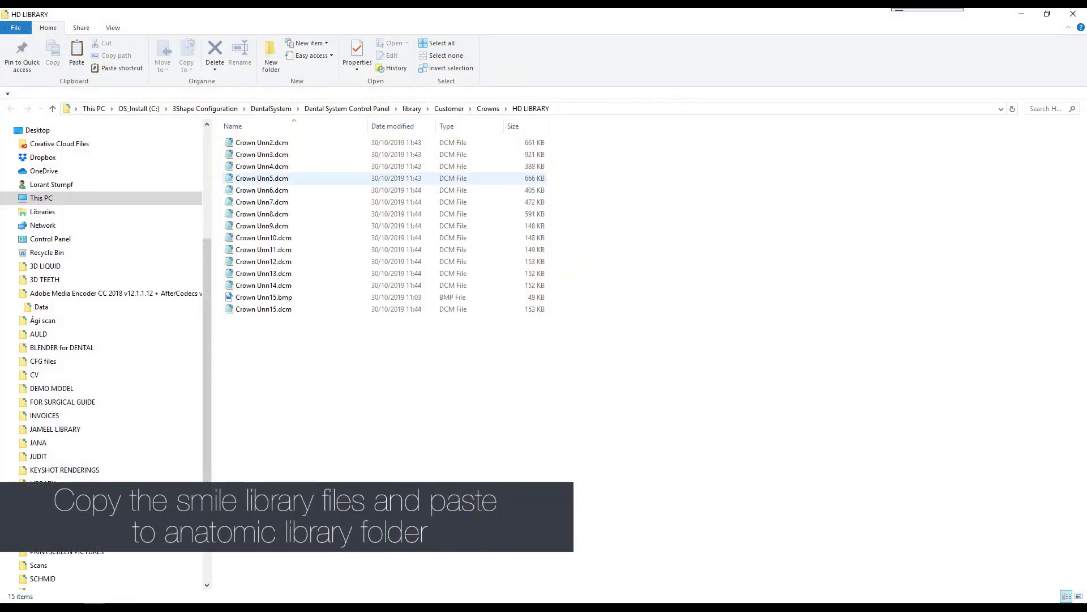
pyautogui.click(348, 108)
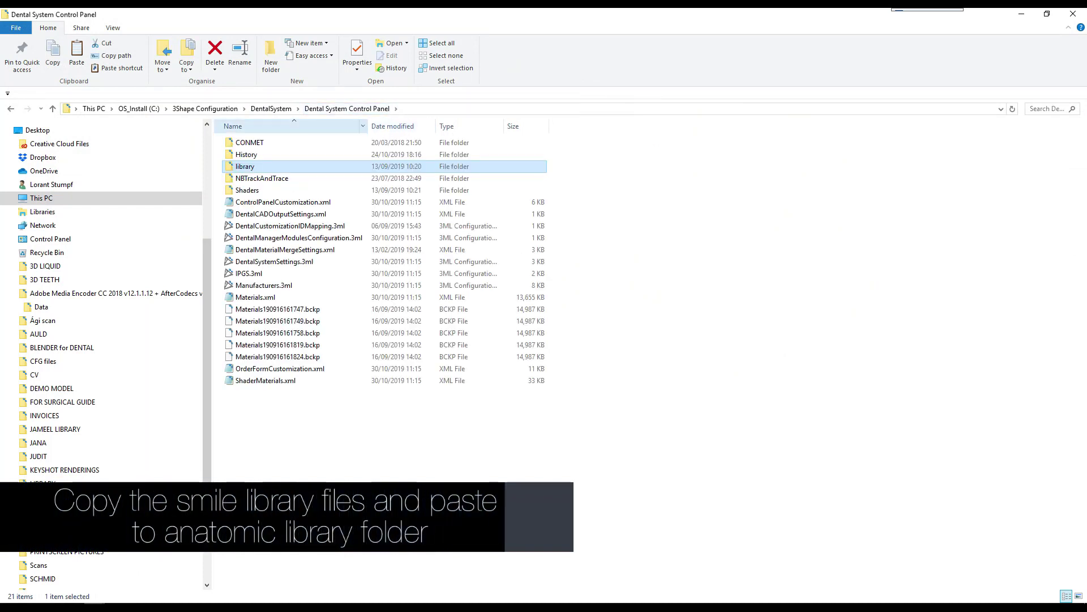
pyautogui.doubleClick(245, 166)
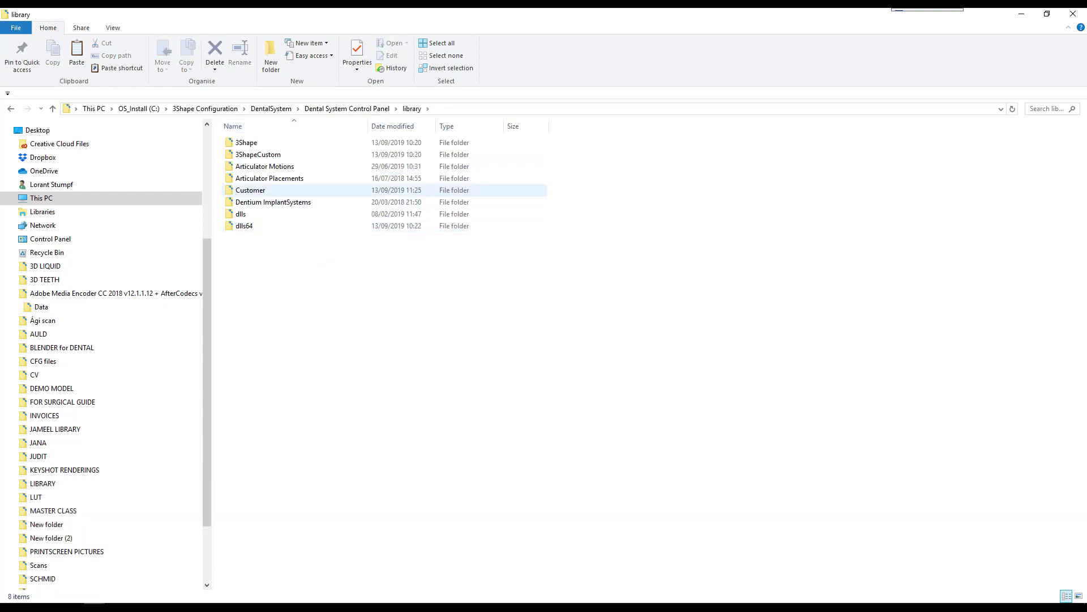
pyautogui.doubleClick(249, 190)
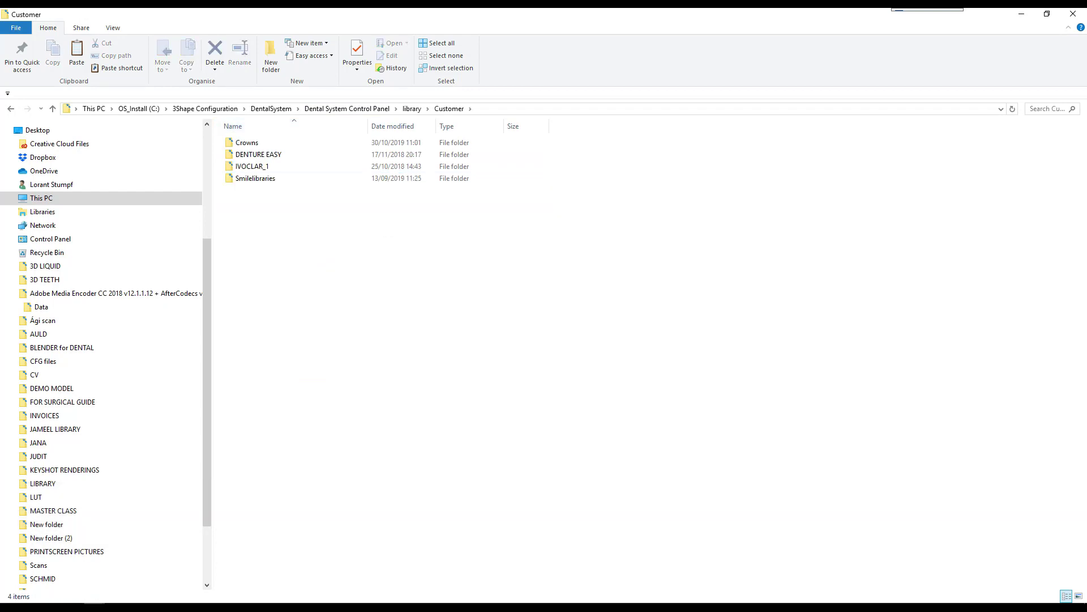
pyautogui.click(326, 561)
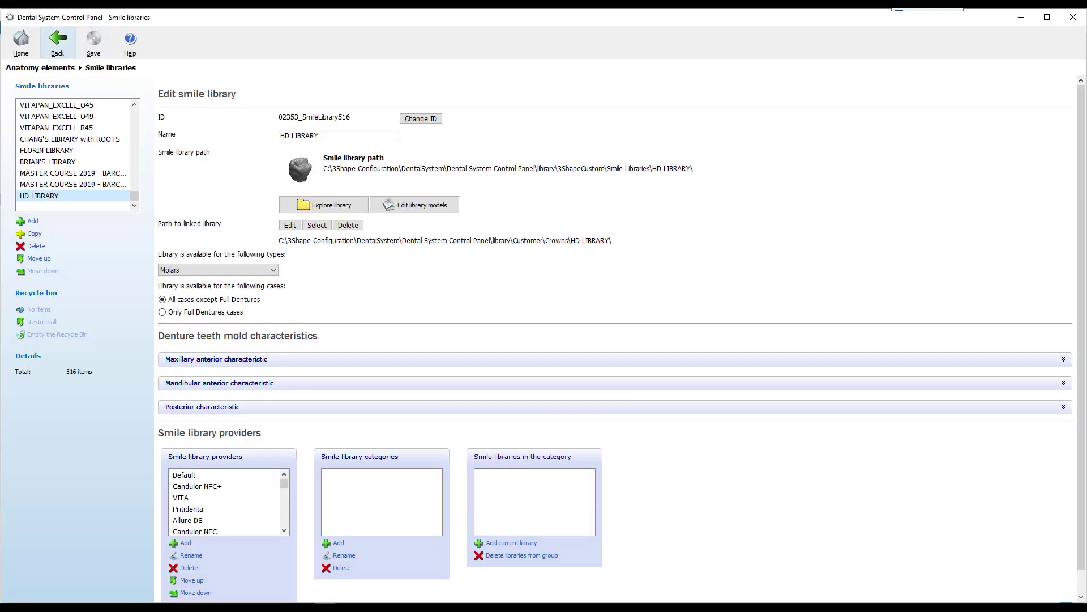
# - Explore the HD LIBRARY smile library folder, which lists its 14 crown DCM files
pyautogui.click(57, 40)
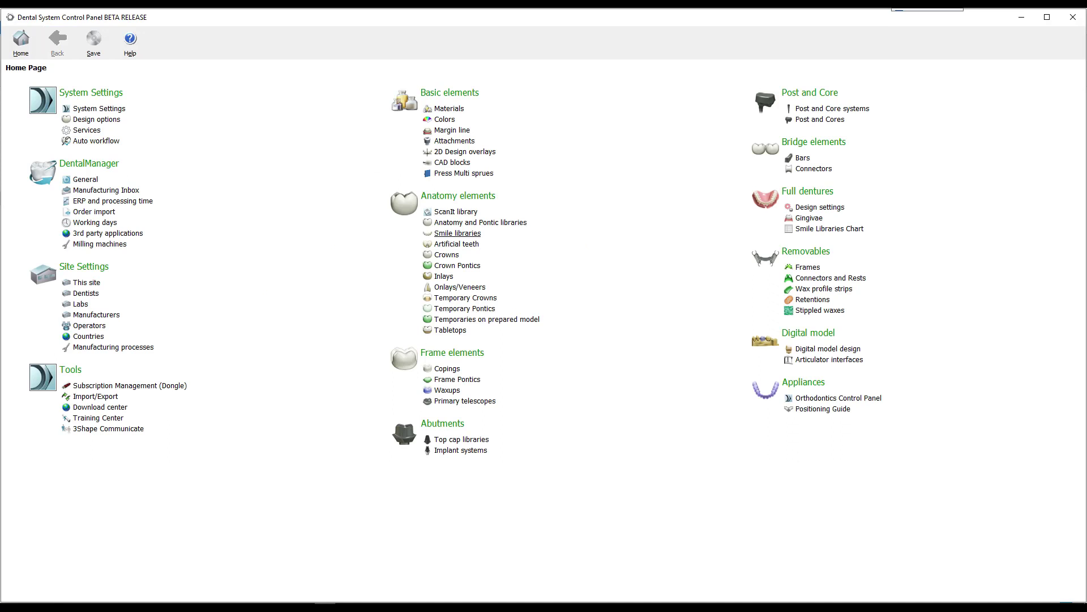
pyautogui.click(458, 232)
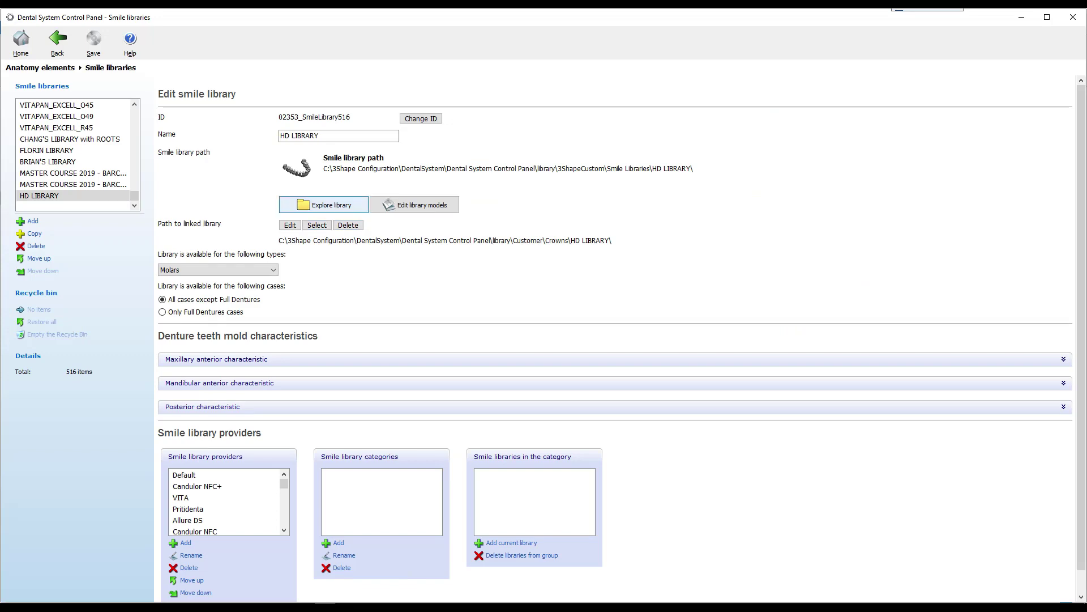
pyautogui.click(322, 205)
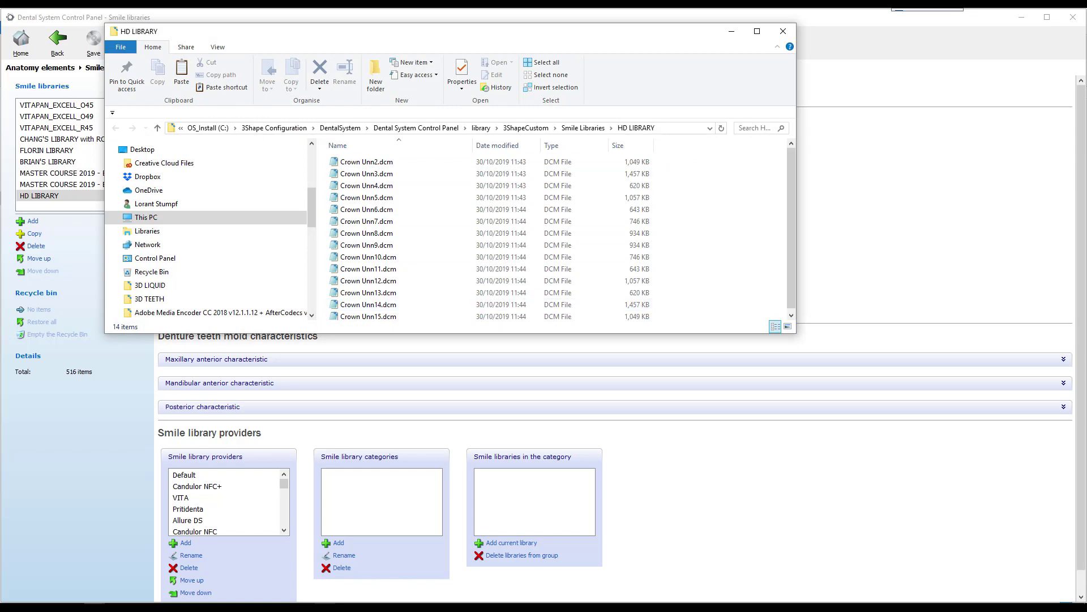
# - Maximize the smile library folder and copy all 14 crown DCM files (12.6 MB)
pyautogui.press('super+Up')
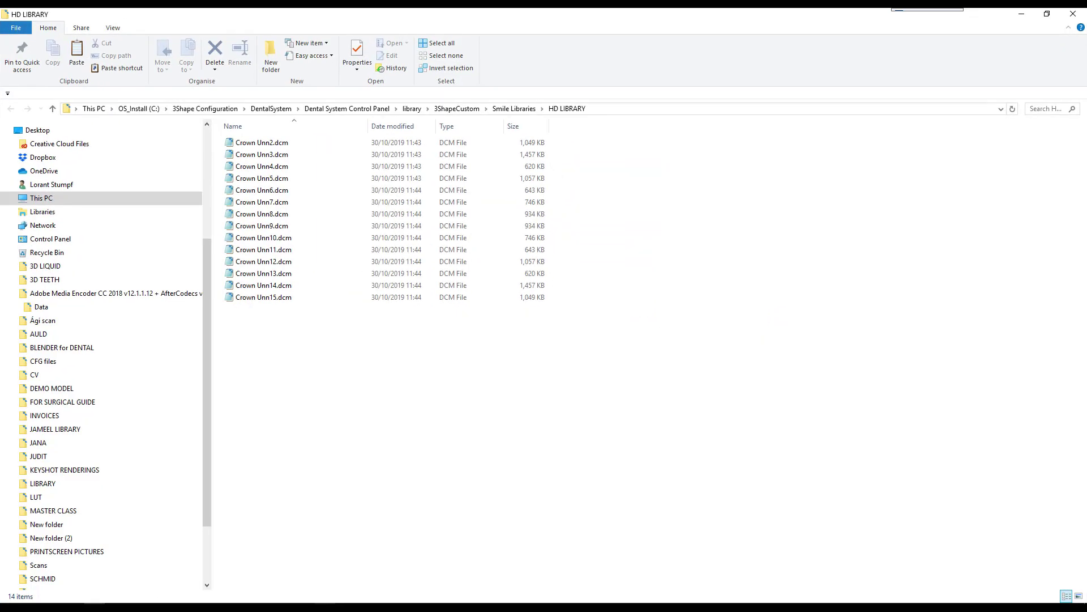
pyautogui.moveTo(530, 352); pyautogui.dragTo(215, 133)
pyautogui.rightClick(276, 221)
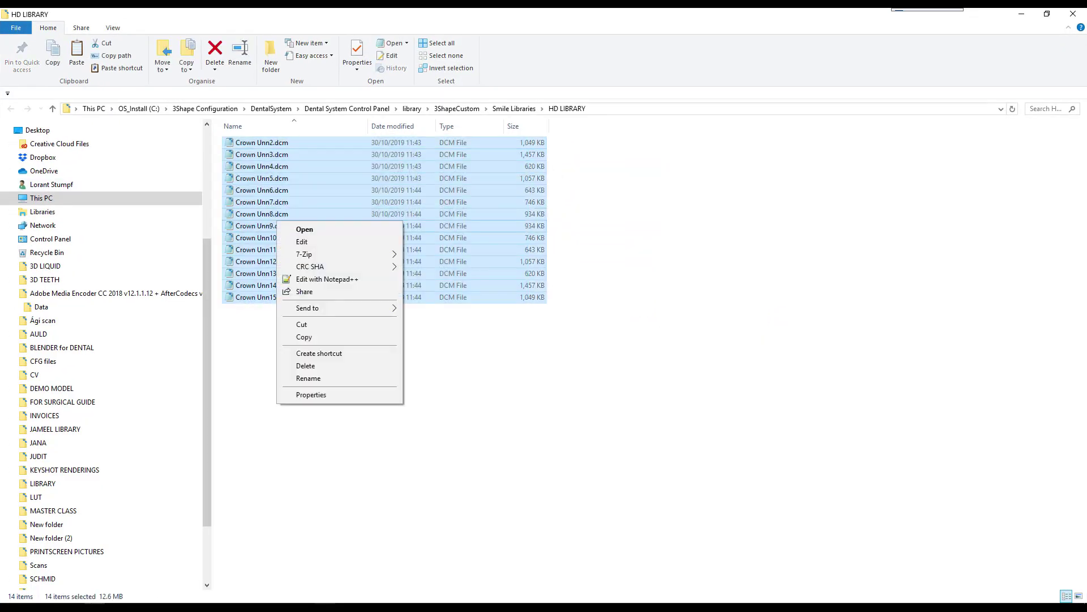
pyautogui.click(300, 337)
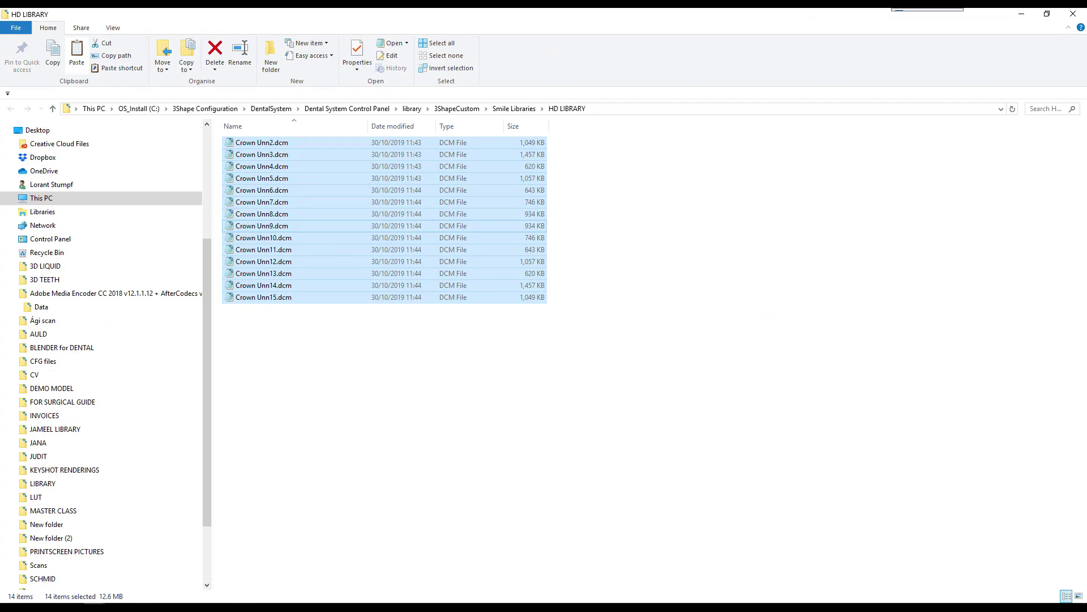
# - In Anatomy and Pontic libraries, open and then close the 3S_Standard library folder
pyautogui.hotkey('alt', 'Tab')
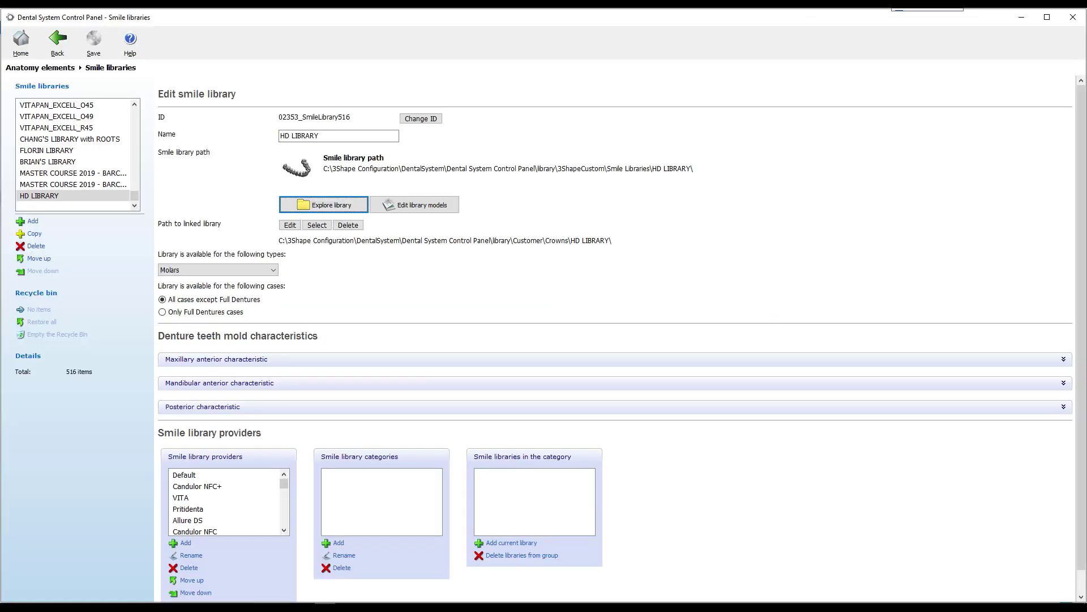
pyautogui.click(58, 38)
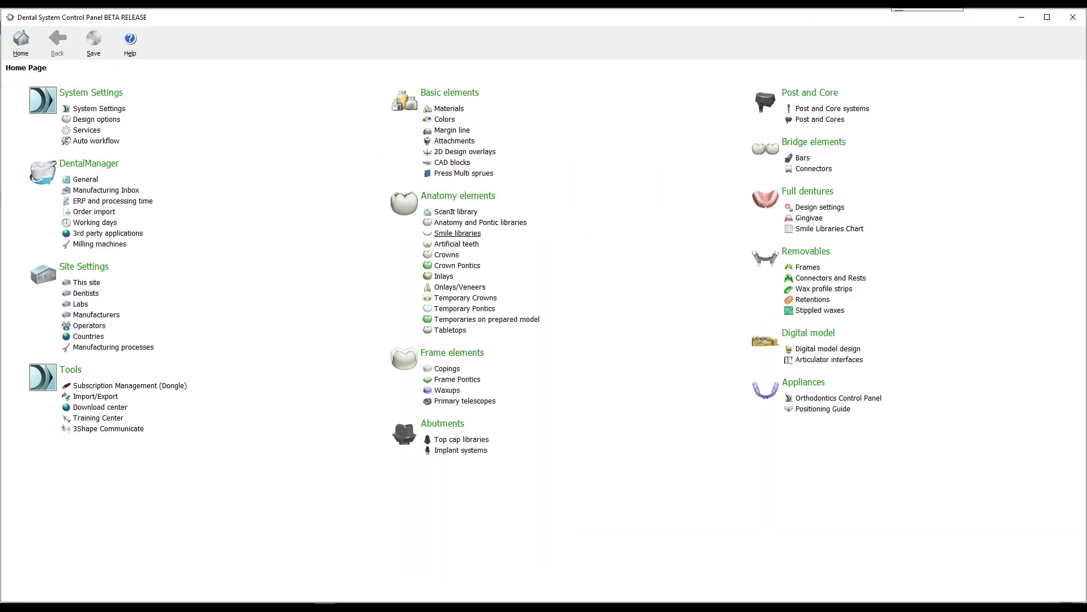
pyautogui.click(480, 222)
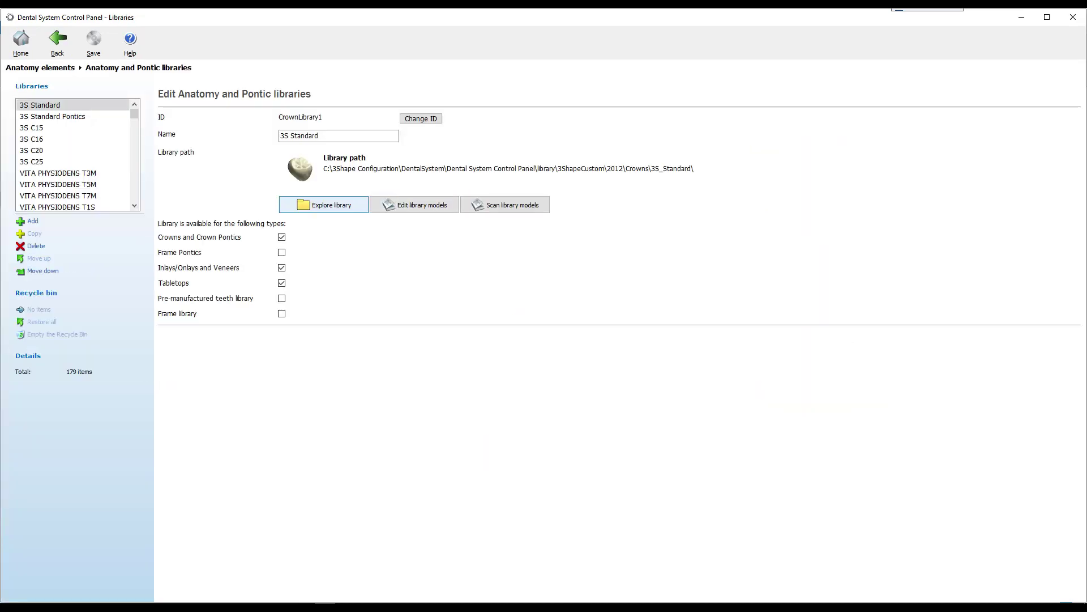
pyautogui.click(324, 205)
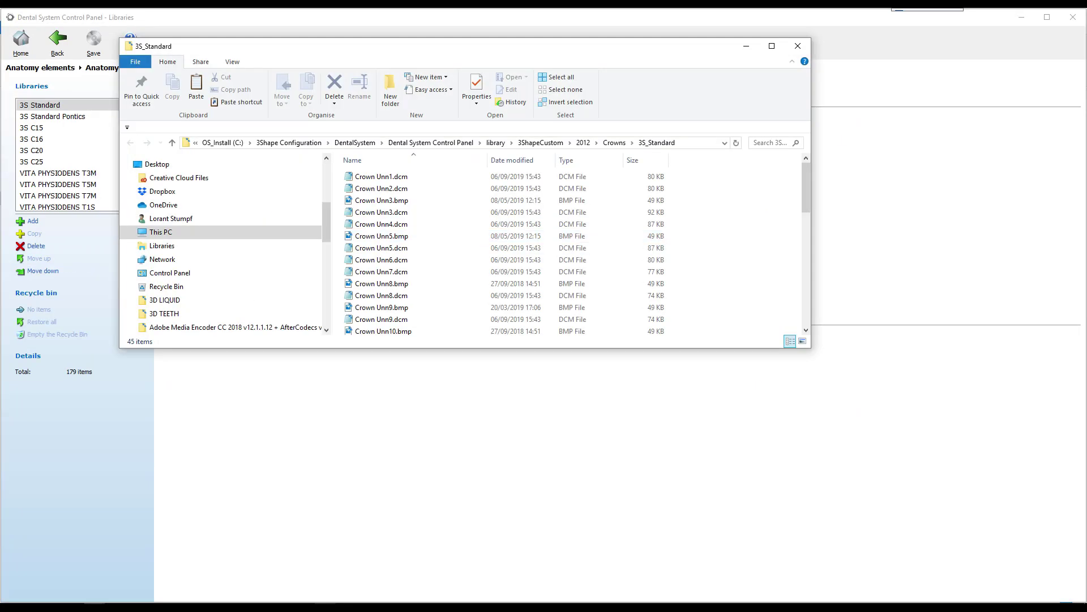
pyautogui.rightClick(795, 217)
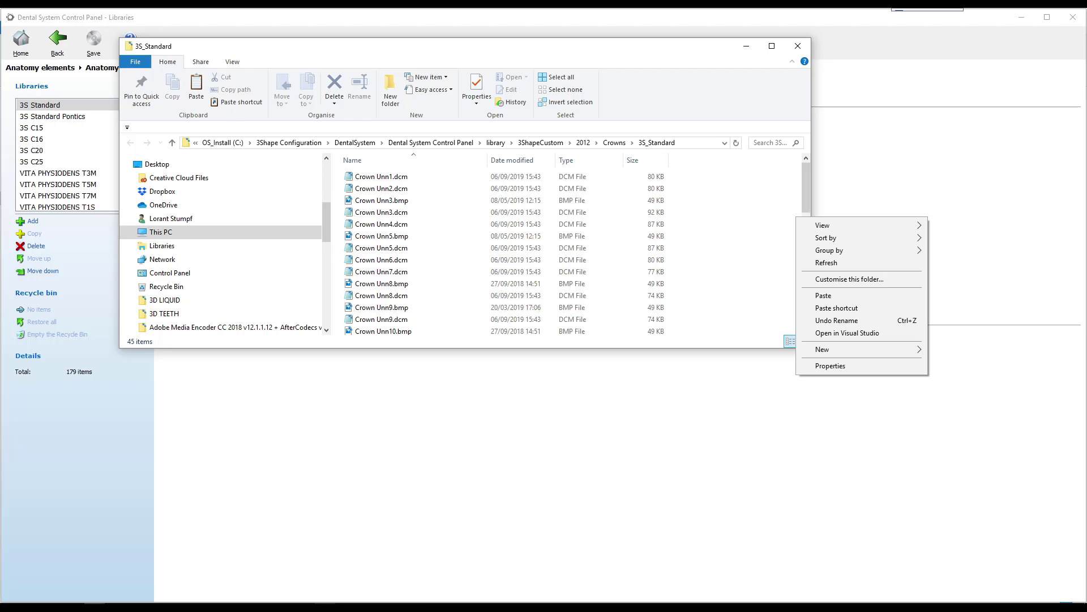
pyautogui.press('Escape')
pyautogui.click(798, 46)
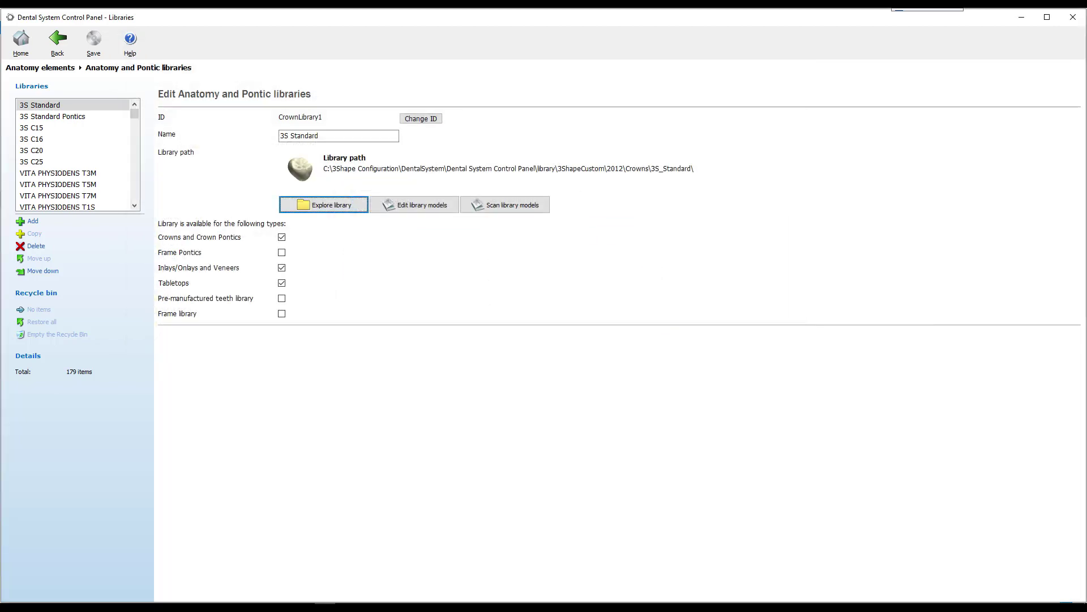
# - Select the HD LIBRARY anatomy library and explore its Customer\Crowns folder
pyautogui.scroll(-10, 73, 170)
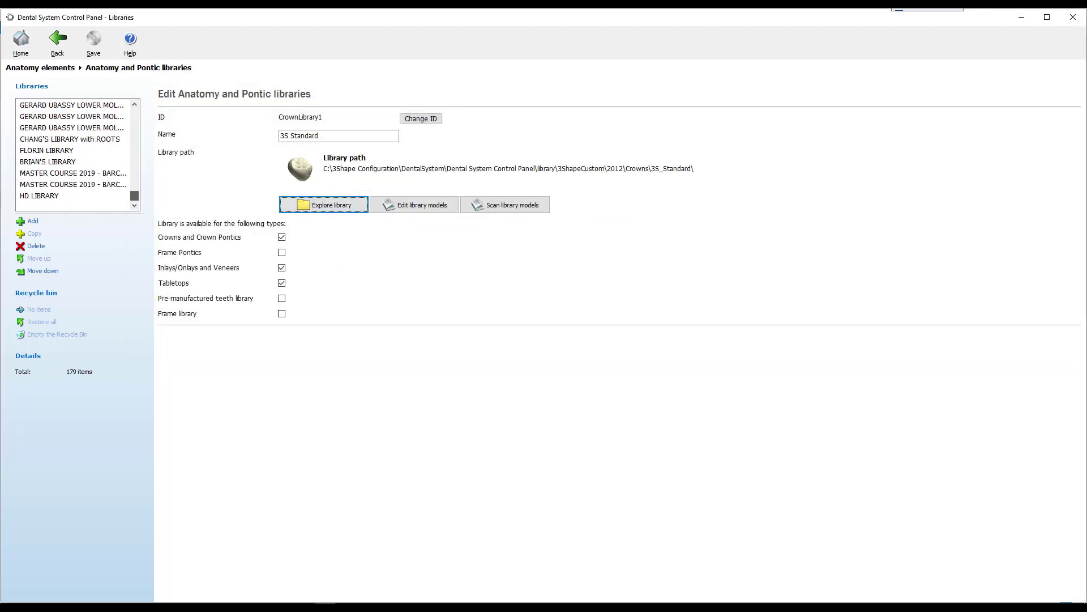
pyautogui.click(39, 195)
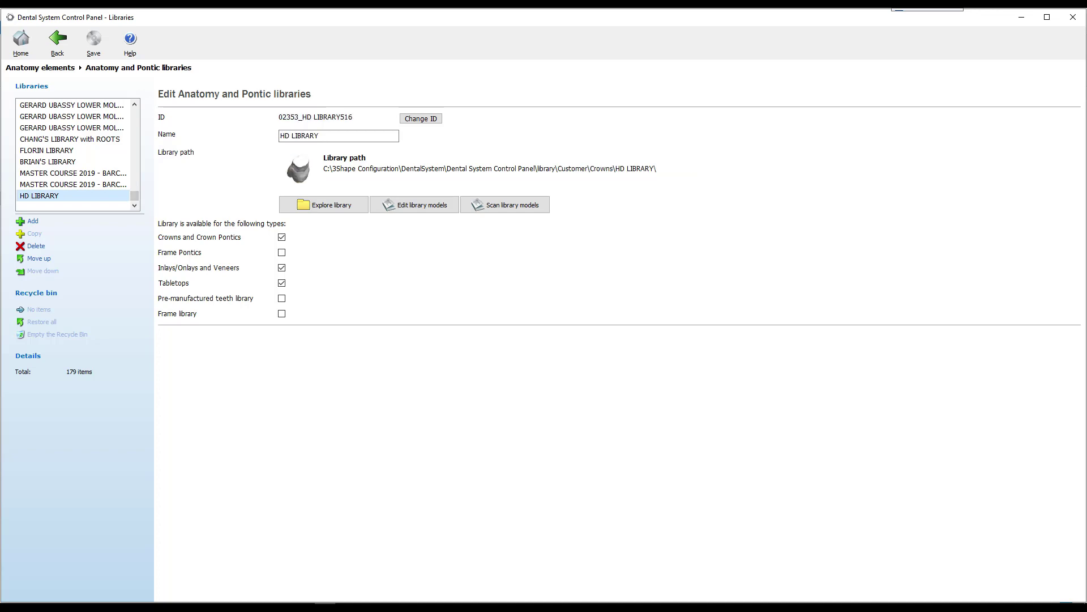
pyautogui.click(324, 205)
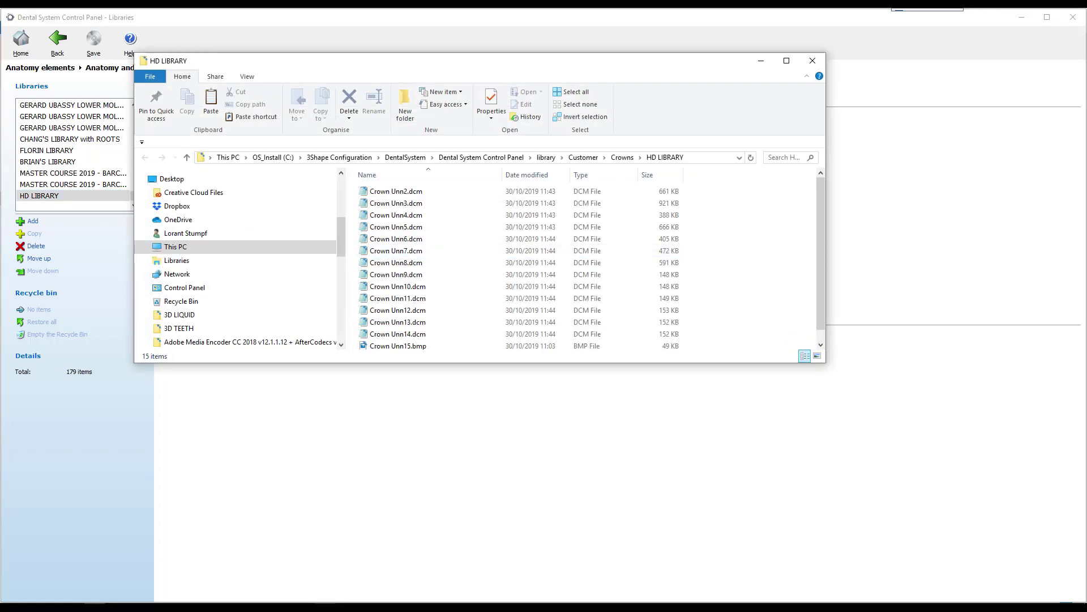
# - Maximize the HD LIBRARY anatomy folder and paste the copied crown files into it
pyautogui.click(786, 60)
pyautogui.rightClick(760, 233)
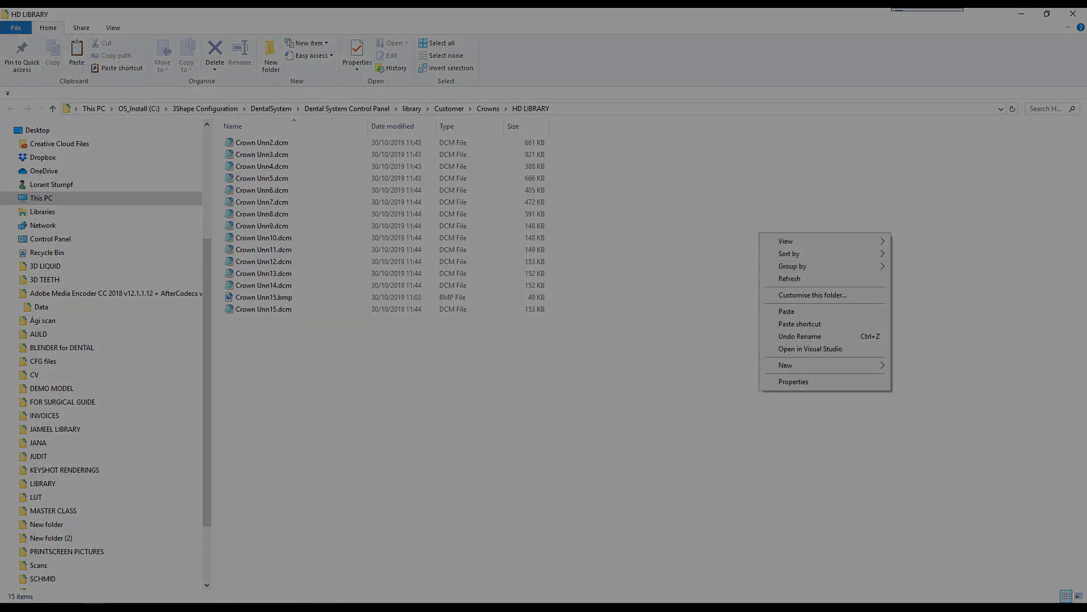